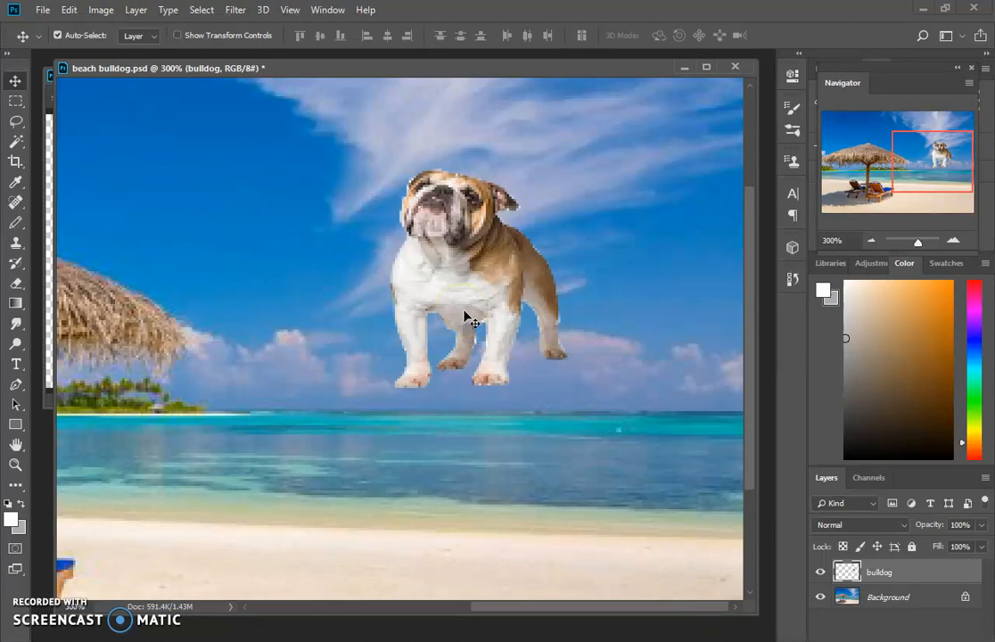
- Erase the leftover fringe around the bulldog's ears, back and head with the Eraser at a brush size of 4
click(14, 284)
click(19, 285)
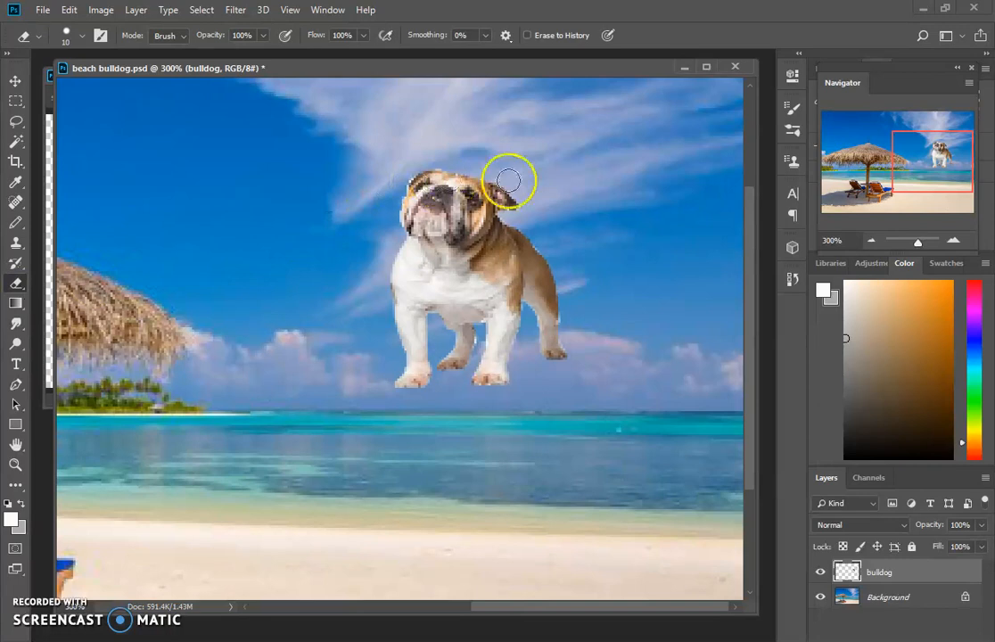
click(546, 245)
drag(570, 314, 573, 335)
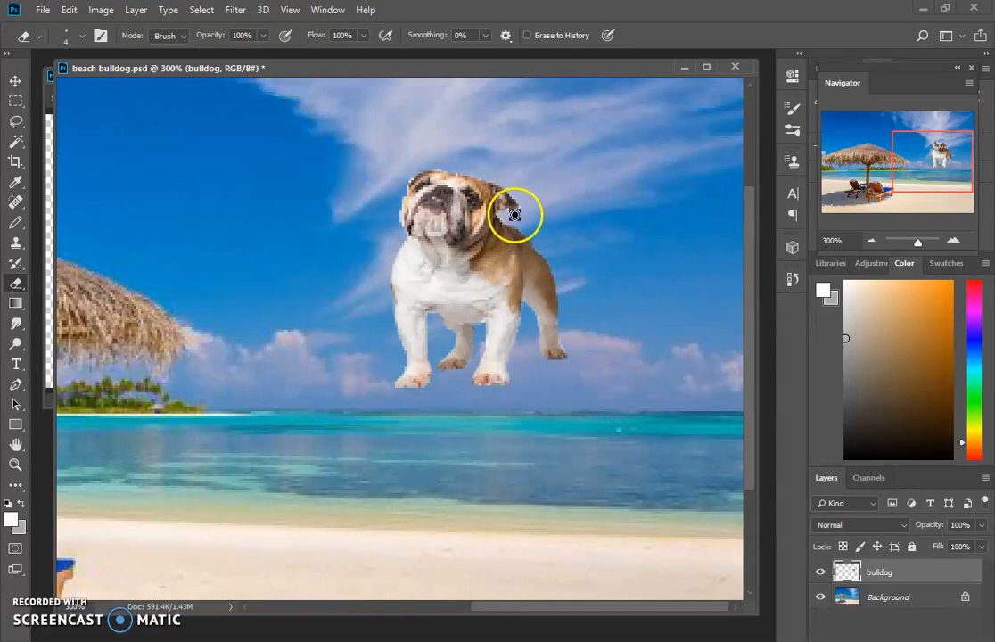
click(516, 214)
click(525, 204)
click(410, 173)
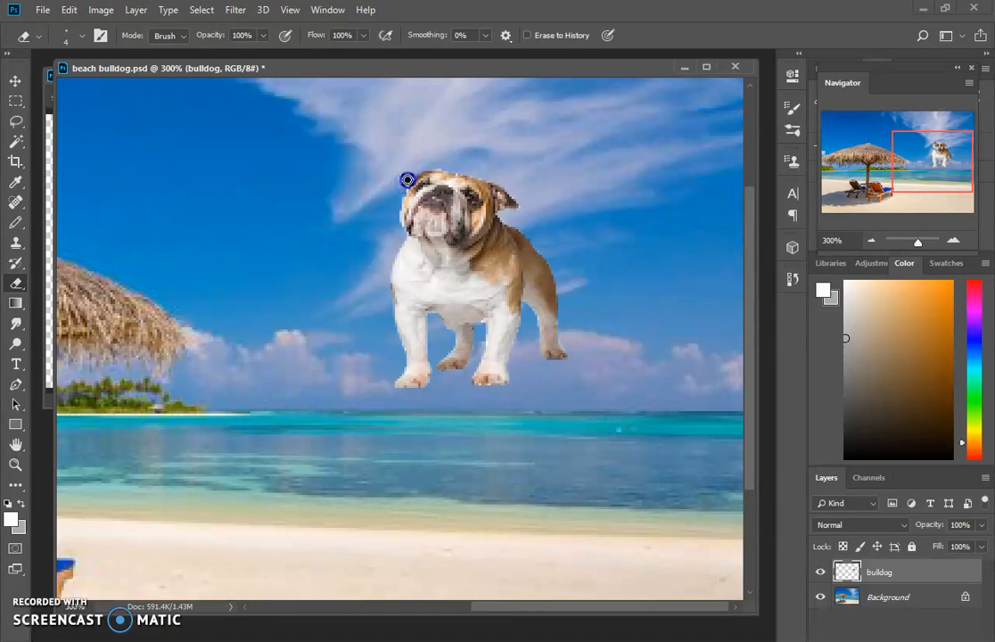
click(512, 191)
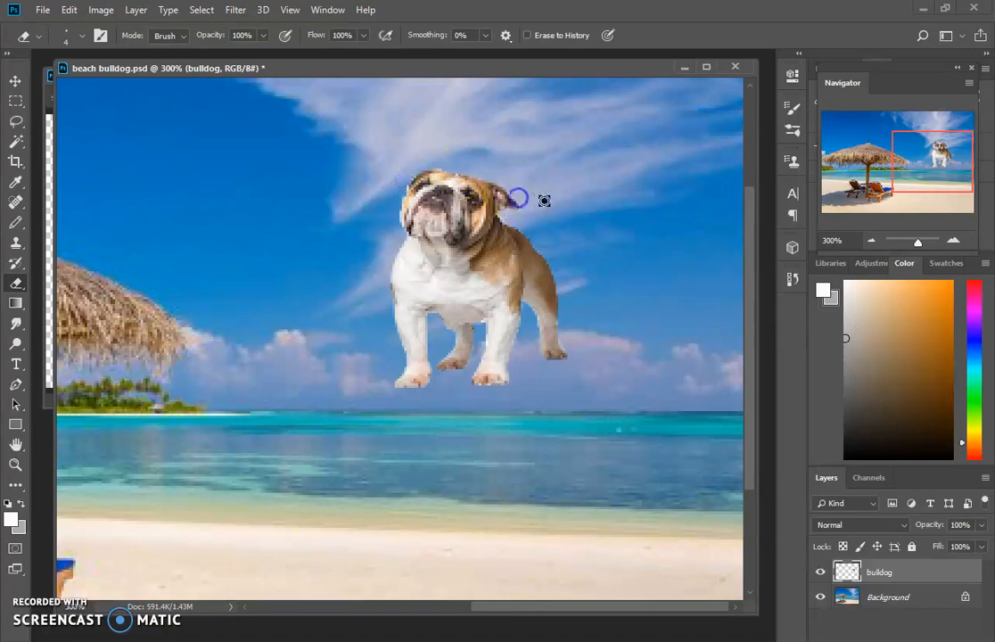
- Move the bulldog from the sky down onto the sand beside the beach chairs
key(ctrl+minus)
key(ctrl+minus)
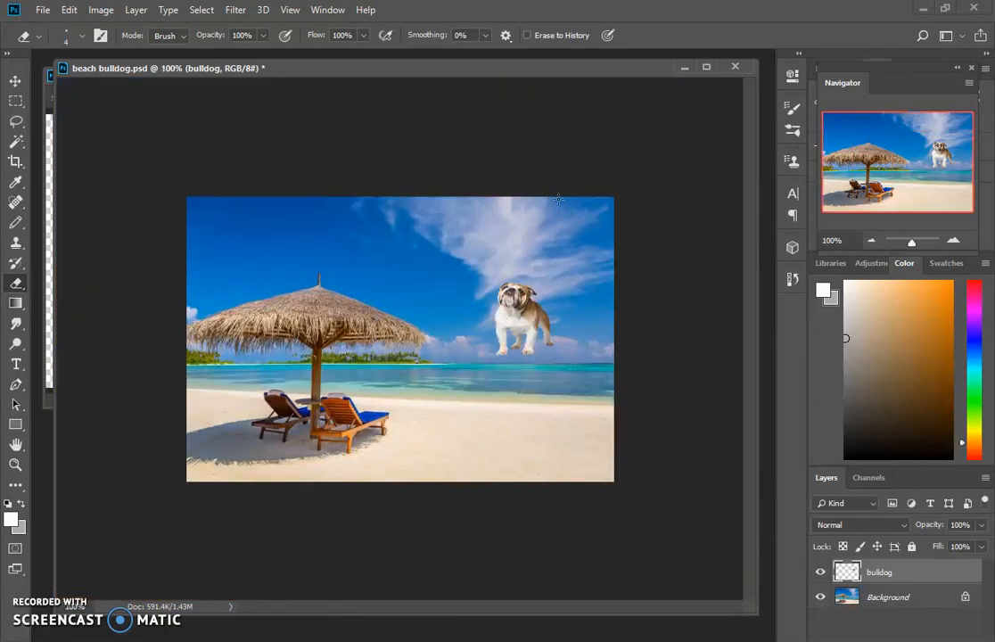
click(15, 80)
drag(522, 317, 504, 419)
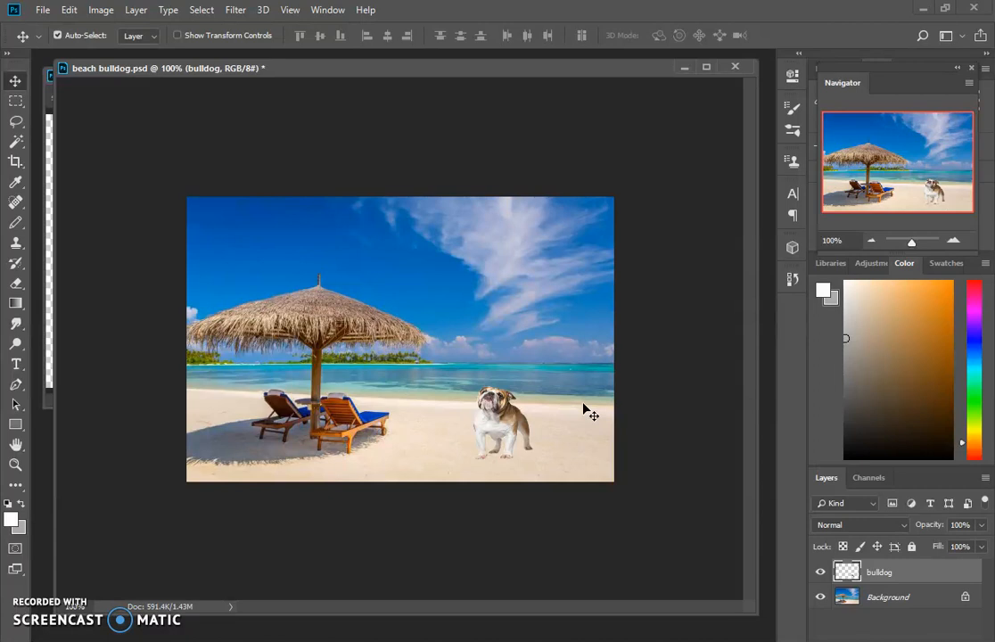
- Open Thought_Bubbles_1 from the Bulldog folder inside BWMS's Period 2(P) dropbox on Student Shares (T:)
click(42, 10)
click(40, 41)
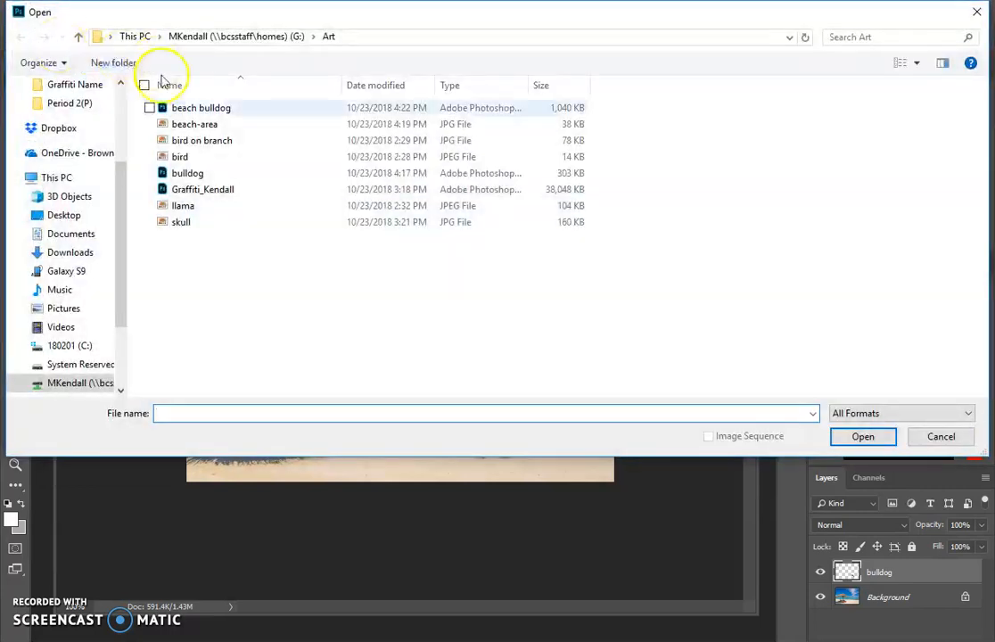
scroll(125, 384, down, 1)
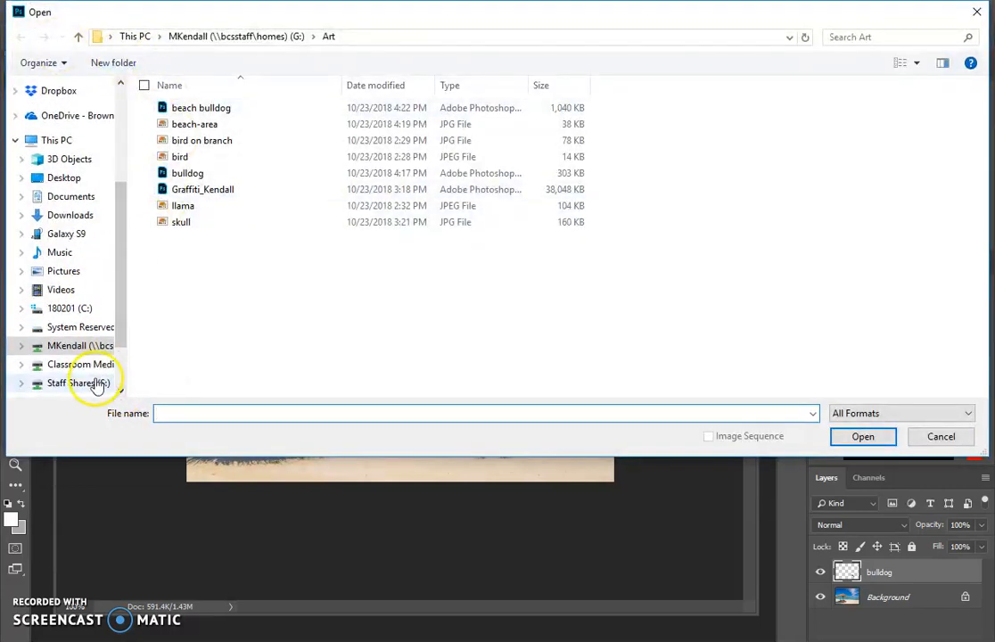
scroll(98, 382, down, 1)
click(92, 382)
double_click(191, 126)
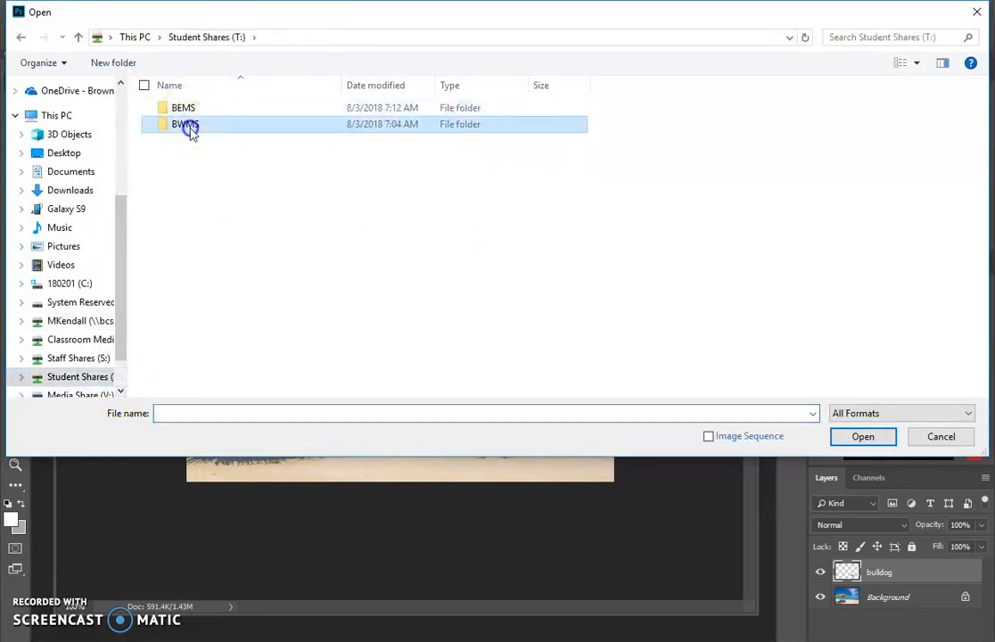
double_click(187, 106)
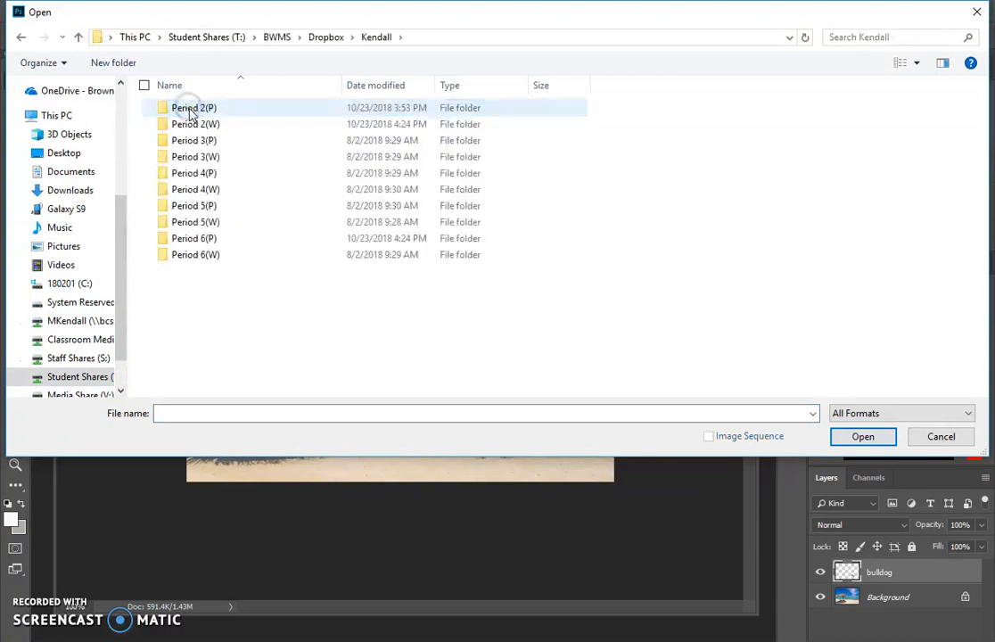
double_click(189, 108)
double_click(186, 88)
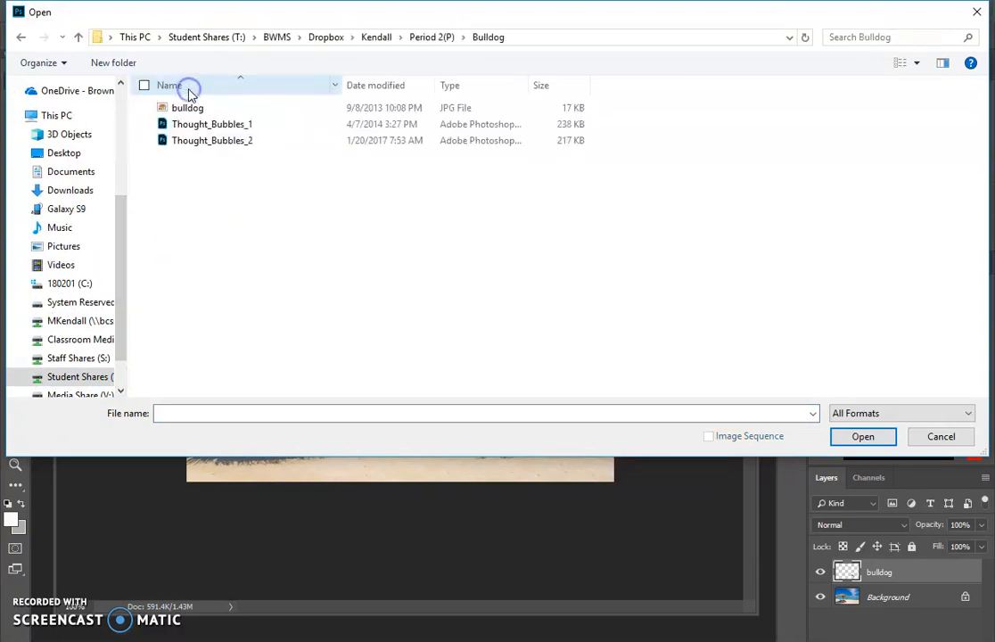
click(215, 126)
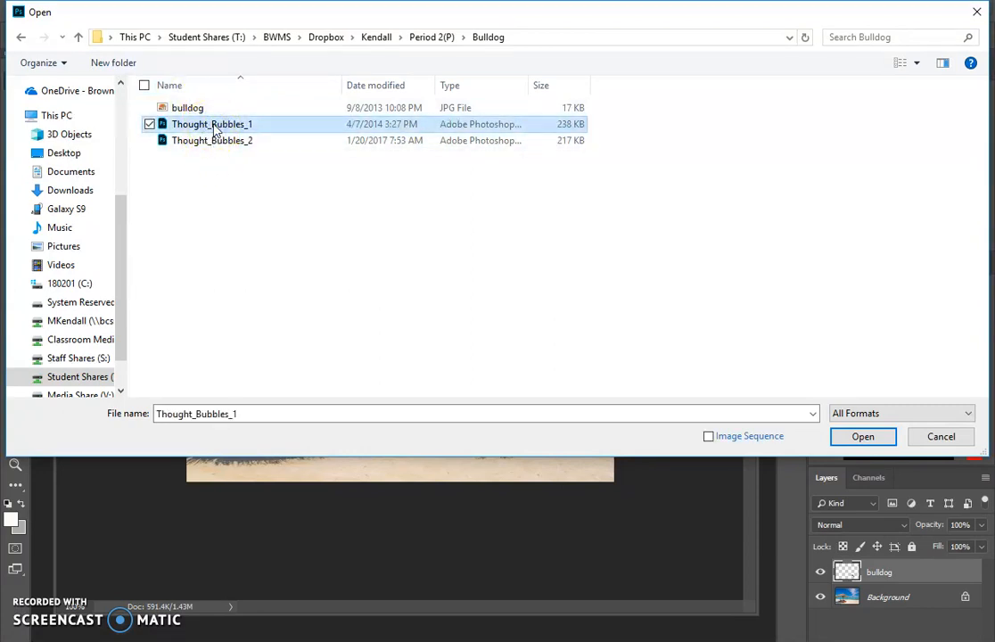
double_click(214, 130)
drag(215, 129, 198, 132)
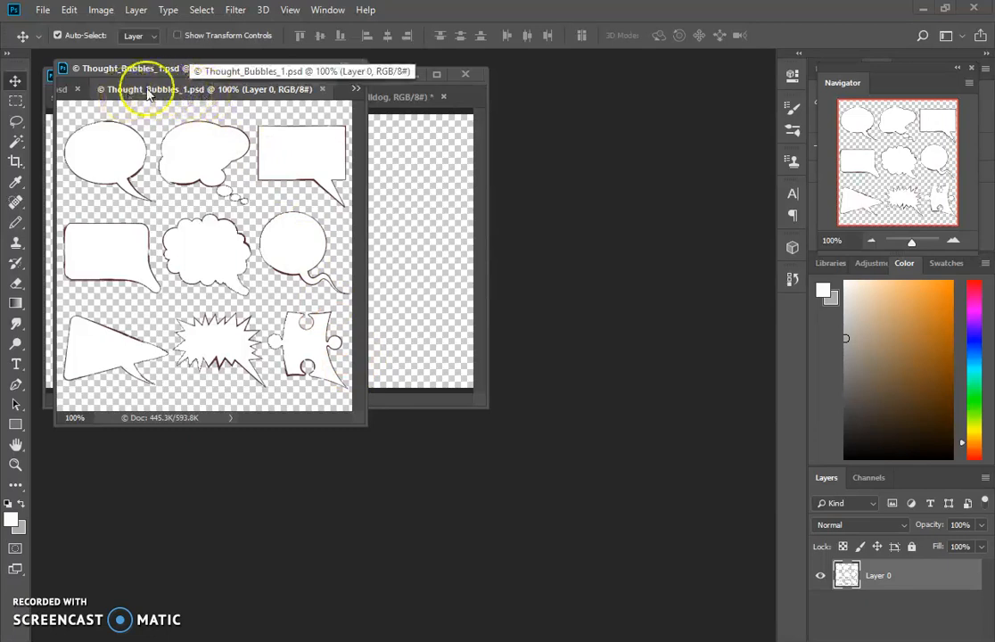
- Float the Thought_Bubbles_1.psd window and narrow the beach bulldog.psd window so both documents are visible side by side
drag(169, 93, 588, 127)
drag(370, 411, 505, 584)
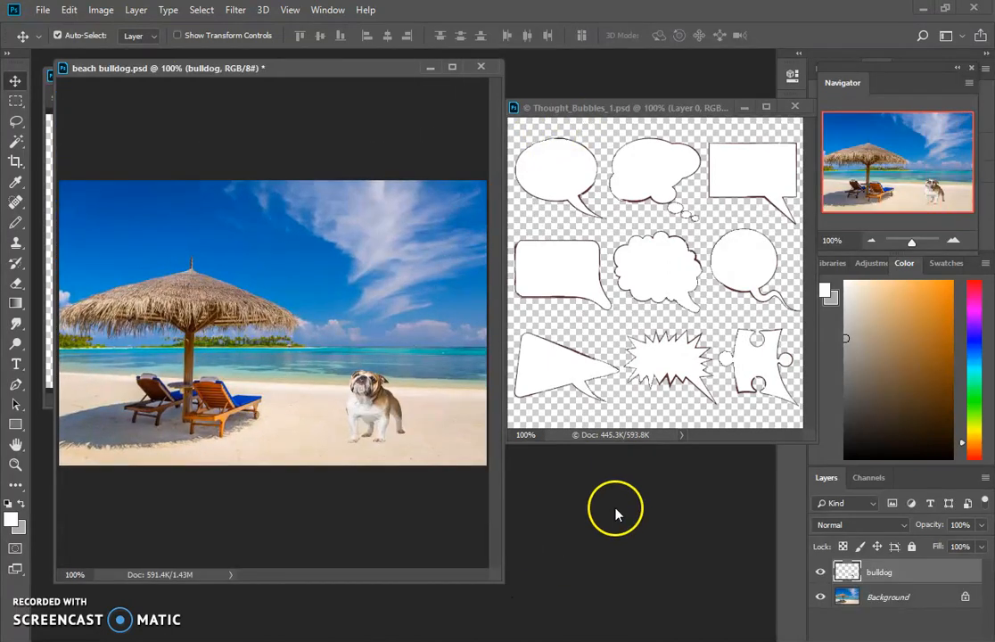
drag(696, 110, 676, 160)
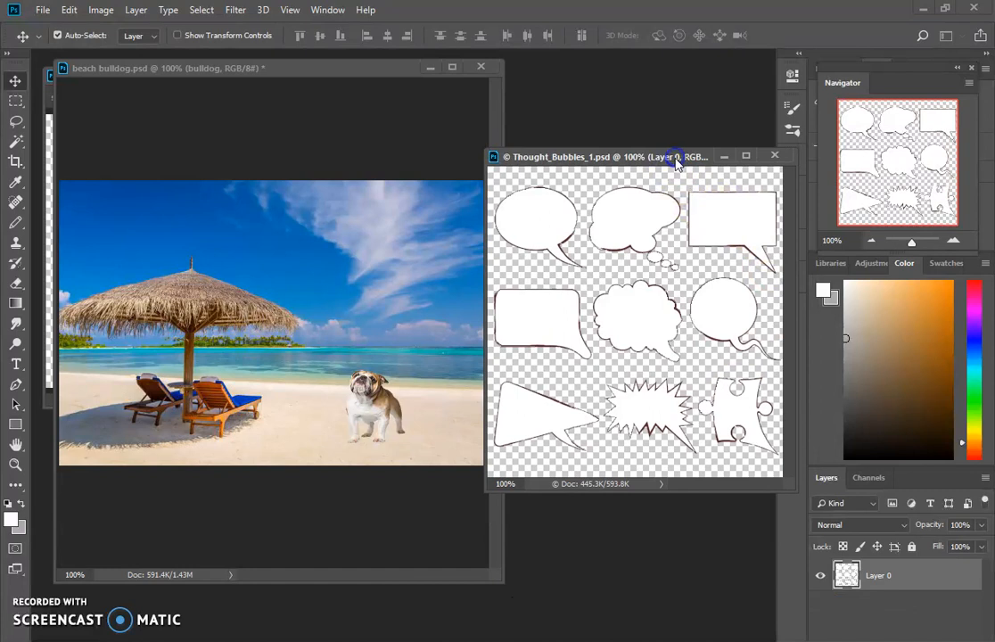
click(643, 331)
mouse_move(644, 334)
mouse_down()
mouse_move(627, 339)
mouse_move(584, 312)
mouse_move(595, 276)
mouse_move(589, 298)
mouse_up()
- Lasso the rectangular speech bubble in Thought_Bubbles_1.psd and move it into beach bulldog.psd above the dog
click(14, 127)
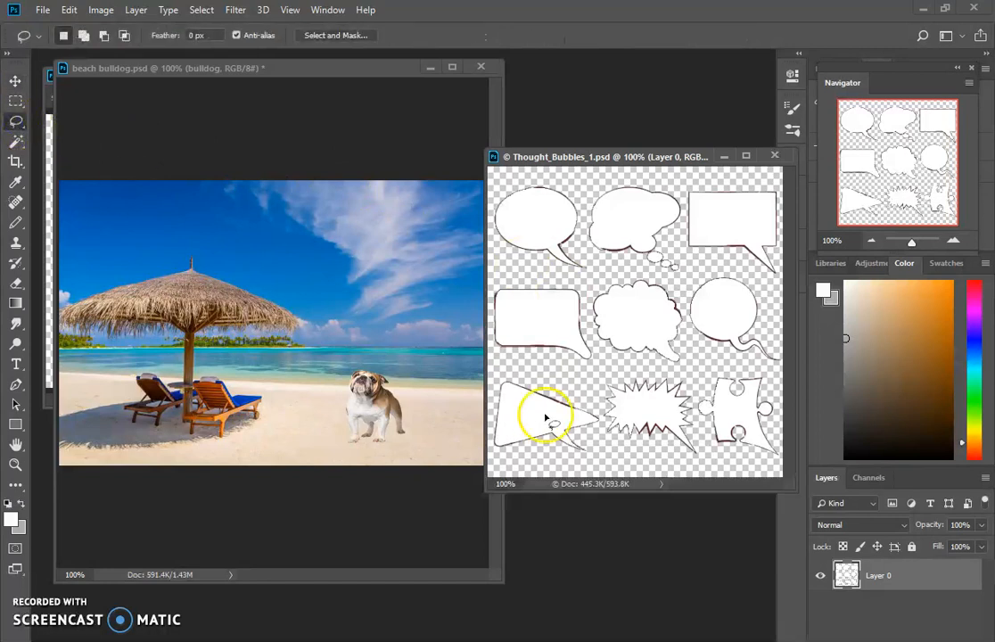
mouse_move(766, 177)
mouse_down()
mouse_move(682, 179)
mouse_move(681, 254)
mouse_move(774, 282)
mouse_move(792, 271)
mouse_move(797, 232)
mouse_move(766, 178)
mouse_up()
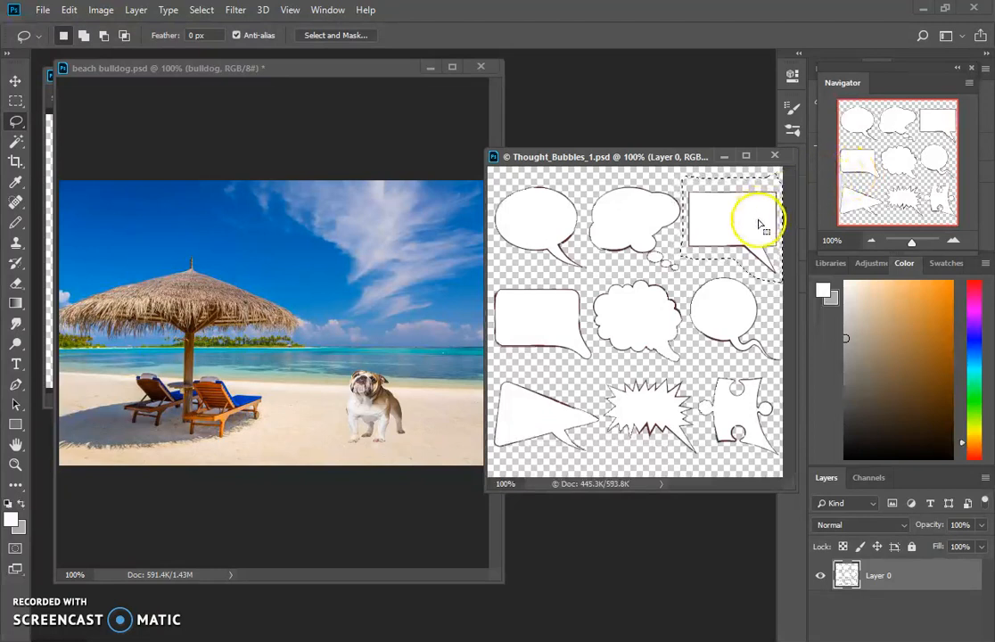
click(16, 81)
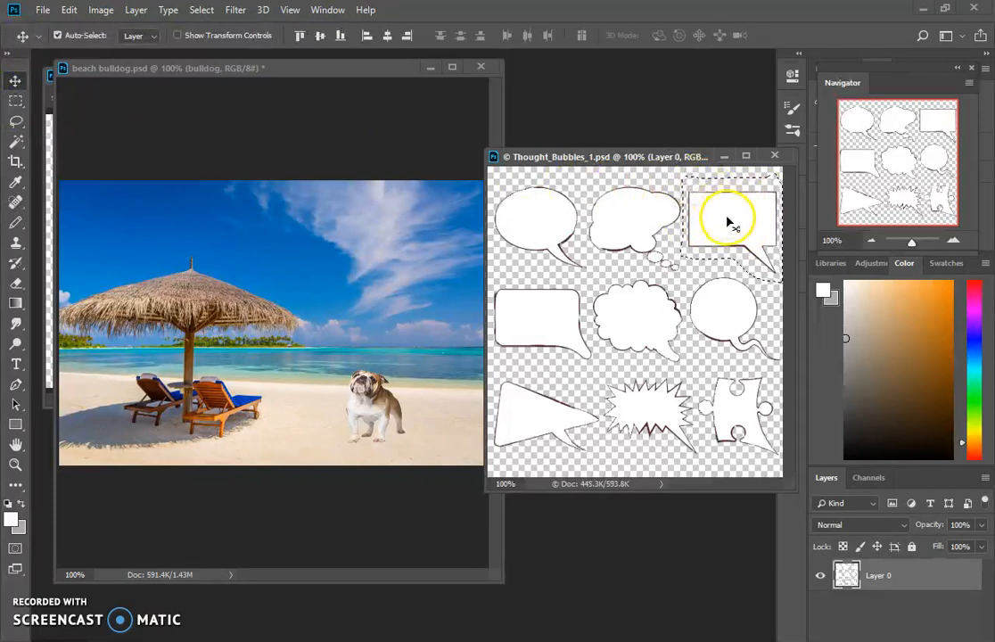
drag(733, 216, 376, 304)
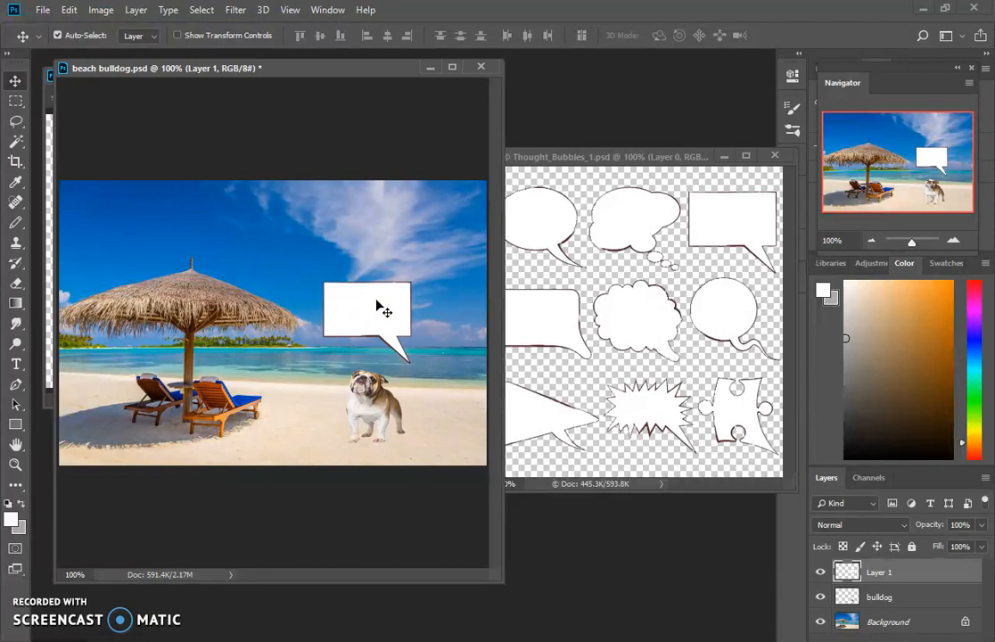
- Enlarge the speech bubble to about 172% width and 185% height, and lower it slightly toward the dog
key(ctrl+t)
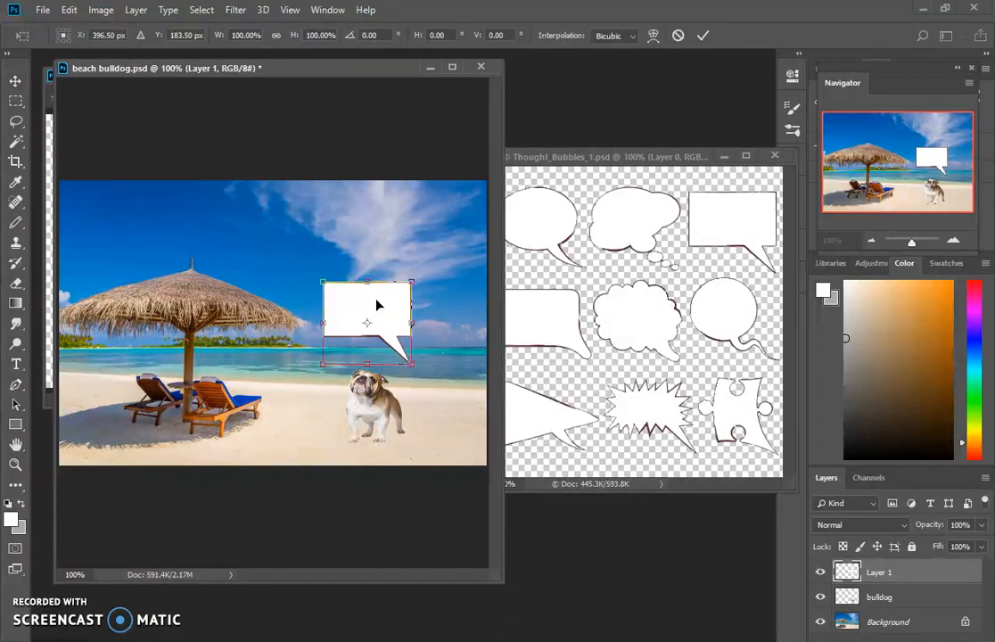
drag(325, 282, 258, 211)
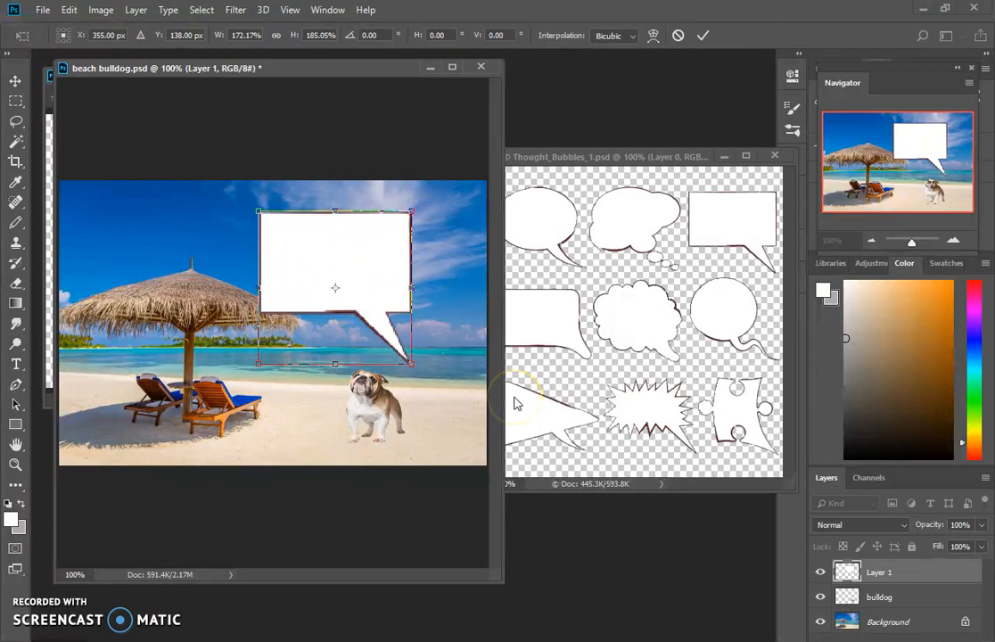
key(Return)
mouse_move(367, 276)
mouse_down()
mouse_move(380, 288)
mouse_move(285, 268)
mouse_move(350, 256)
mouse_move(349, 271)
mouse_up()
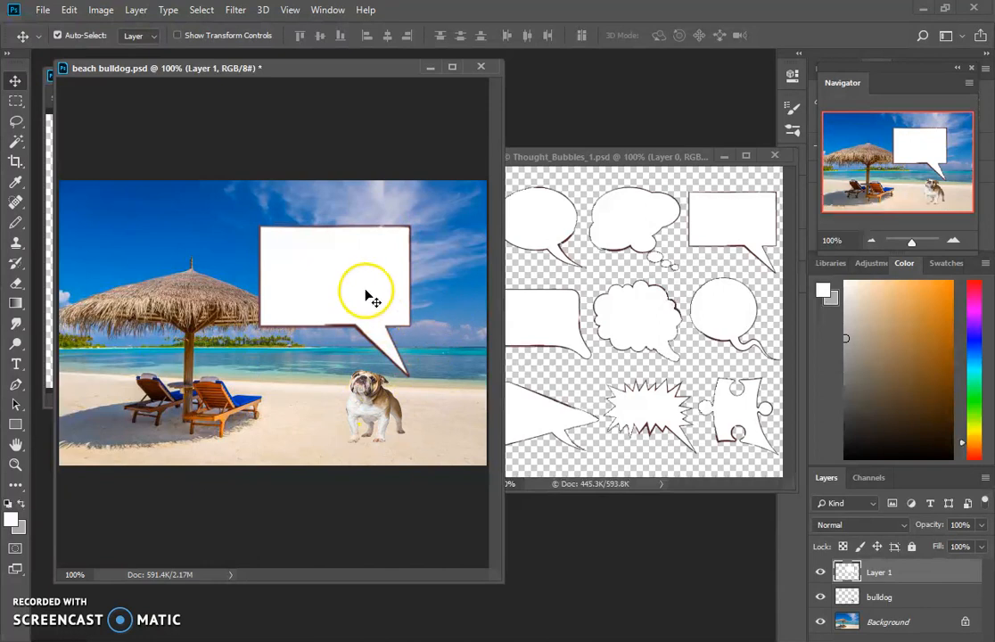
- Flip the speech bubble horizontally, scale it to about 72% width and 92% height, and place its tail at the dog's head
key(ctrl+t)
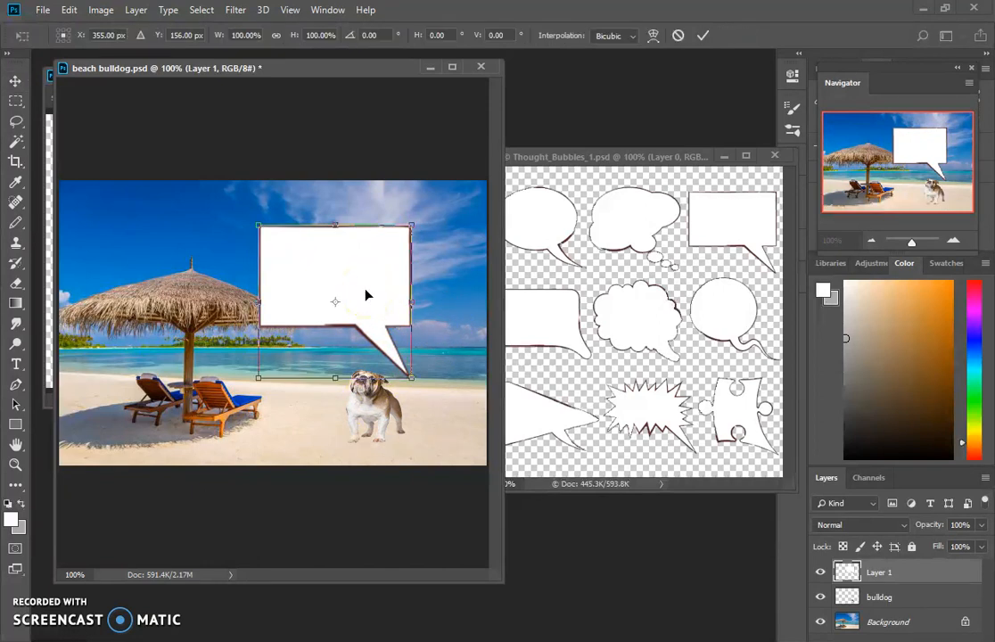
drag(259, 302, 489, 289)
drag(370, 290, 364, 291)
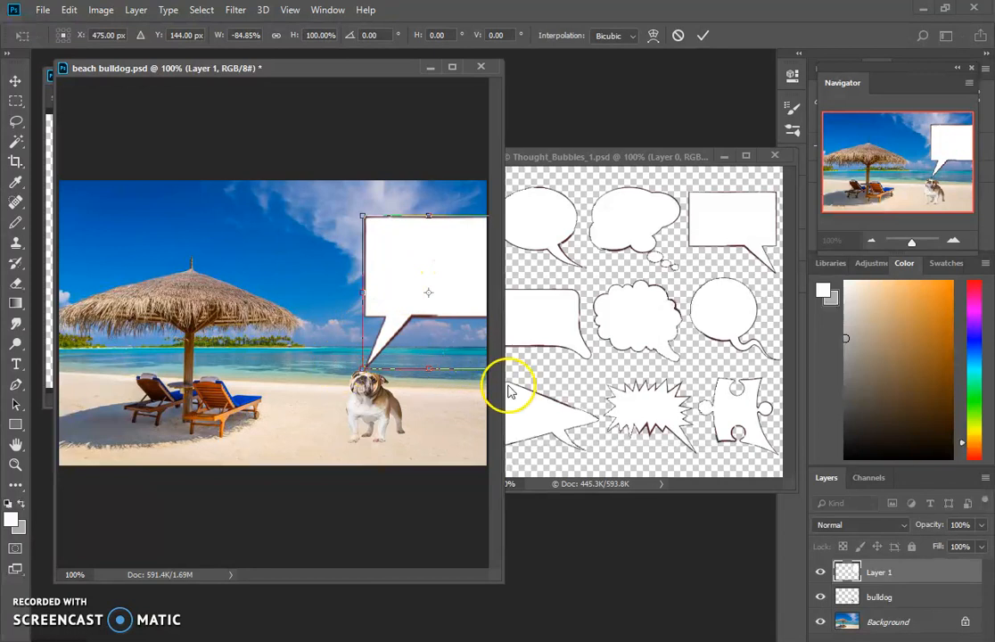
drag(503, 379, 628, 376)
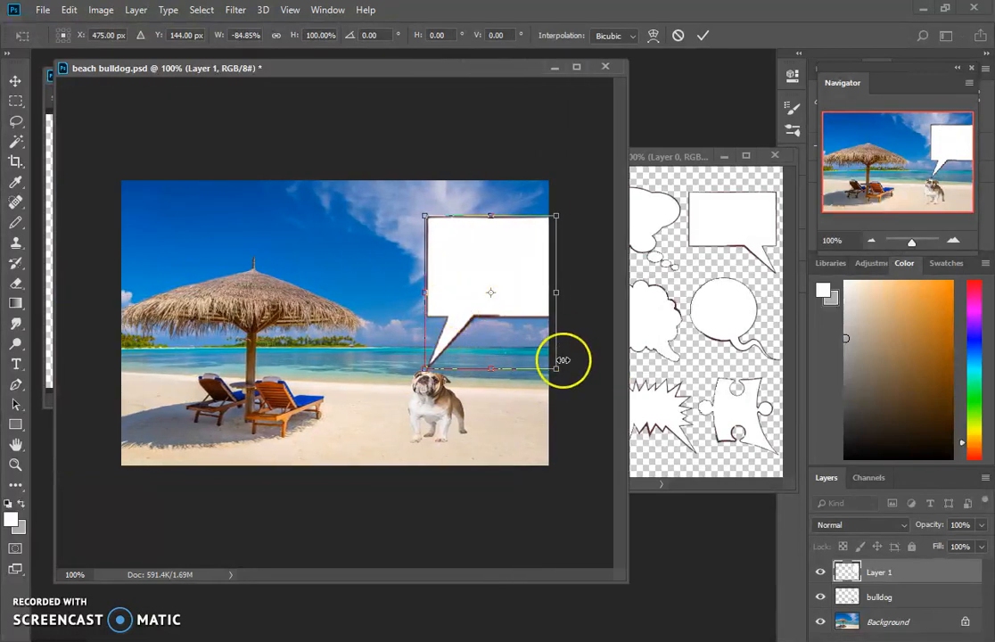
drag(558, 368, 541, 359)
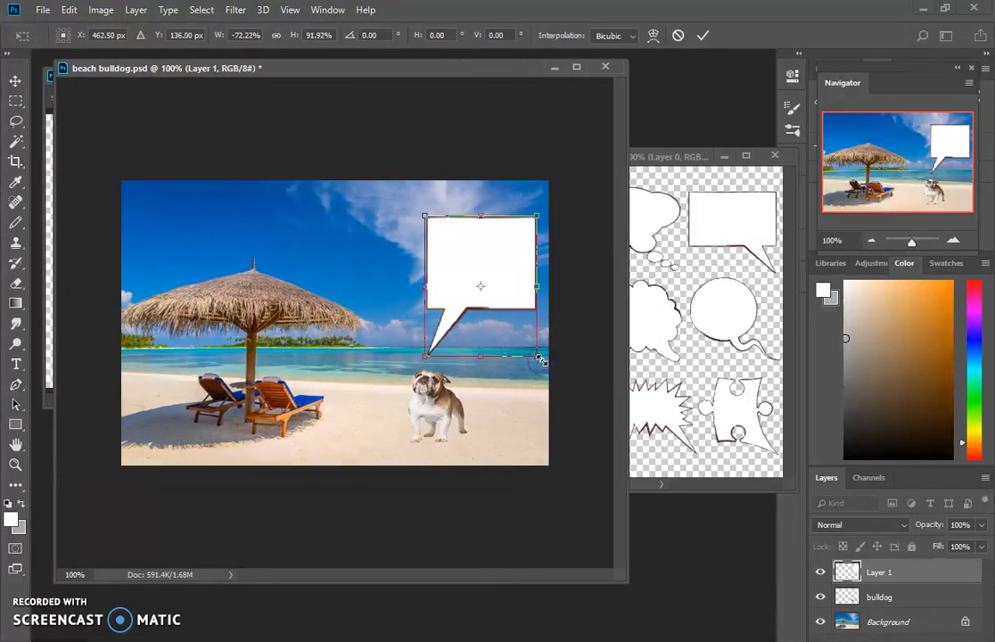
key(Return)
drag(495, 271, 499, 282)
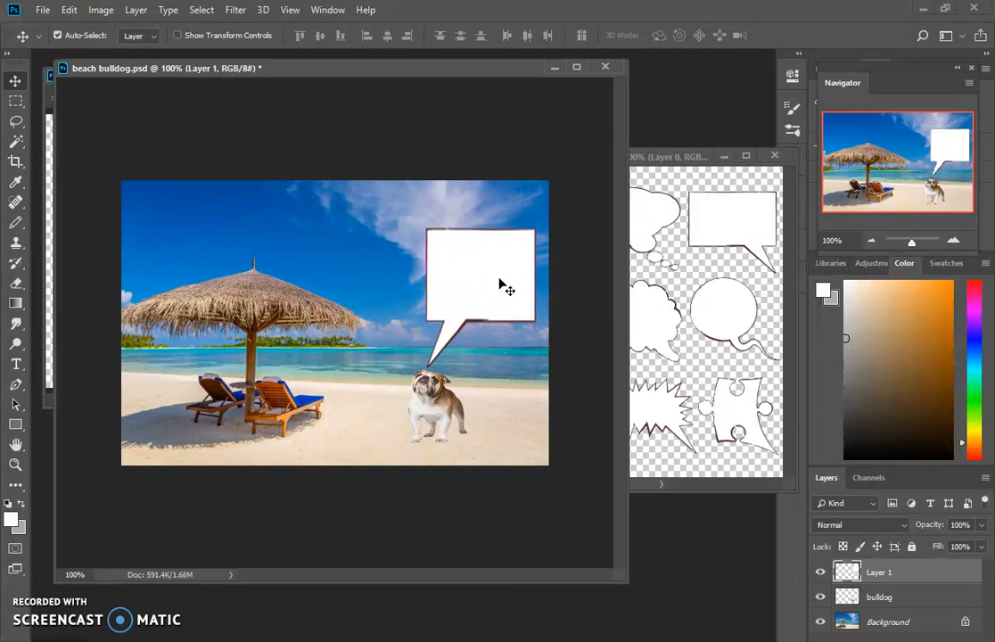
- Examine the speech bubble text in student_example_beach.jpg, and return to beach bulldog.psd
drag(228, 68, 317, 78)
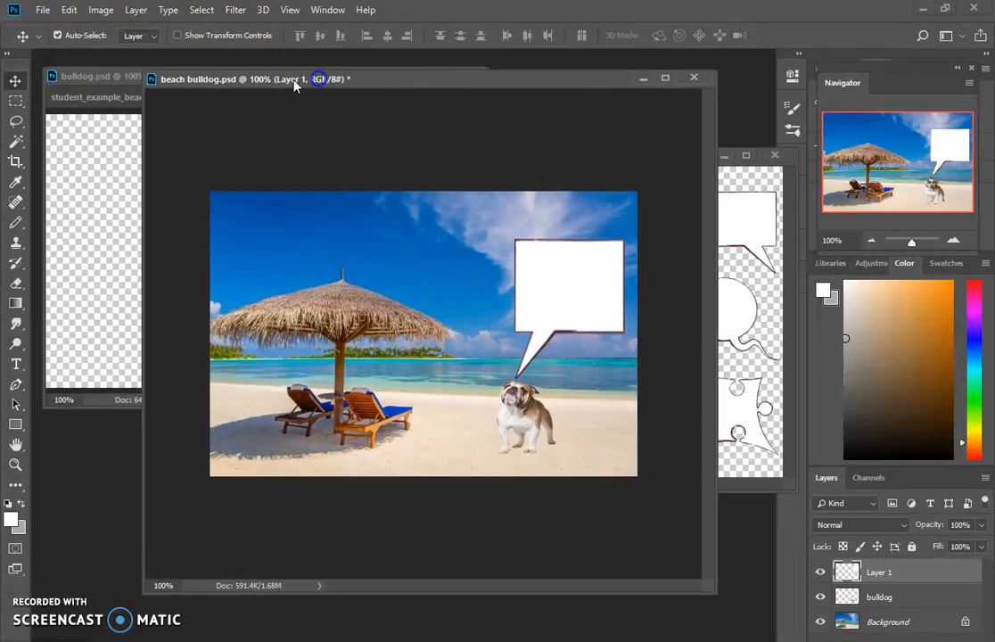
click(81, 99)
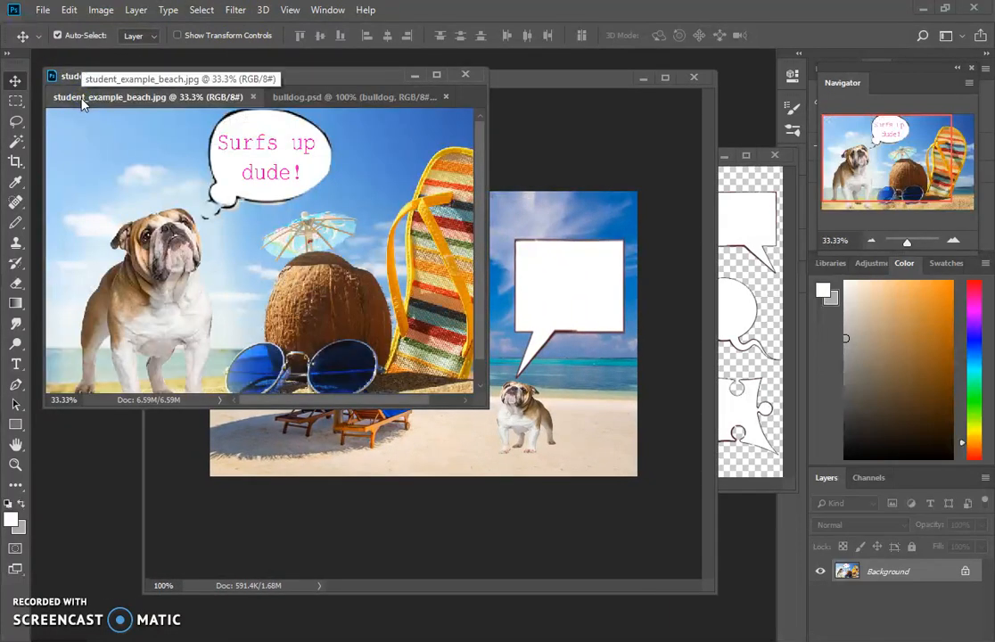
mouse_move(473, 640)
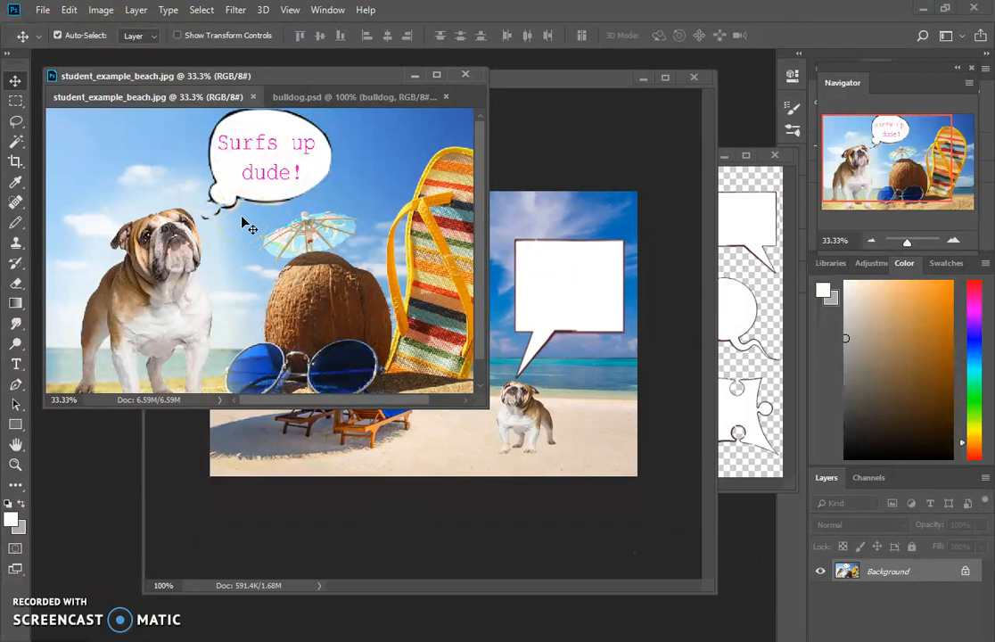
click(606, 151)
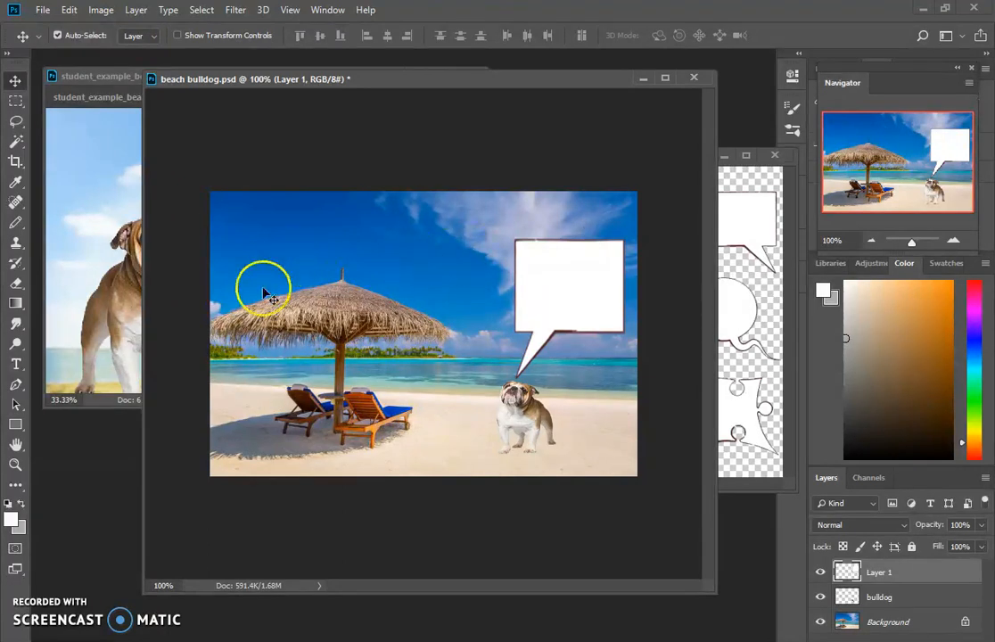
- Widen the beach bulldog.psd window on both sides and make a bright blue the foreground color for the text
click(16, 363)
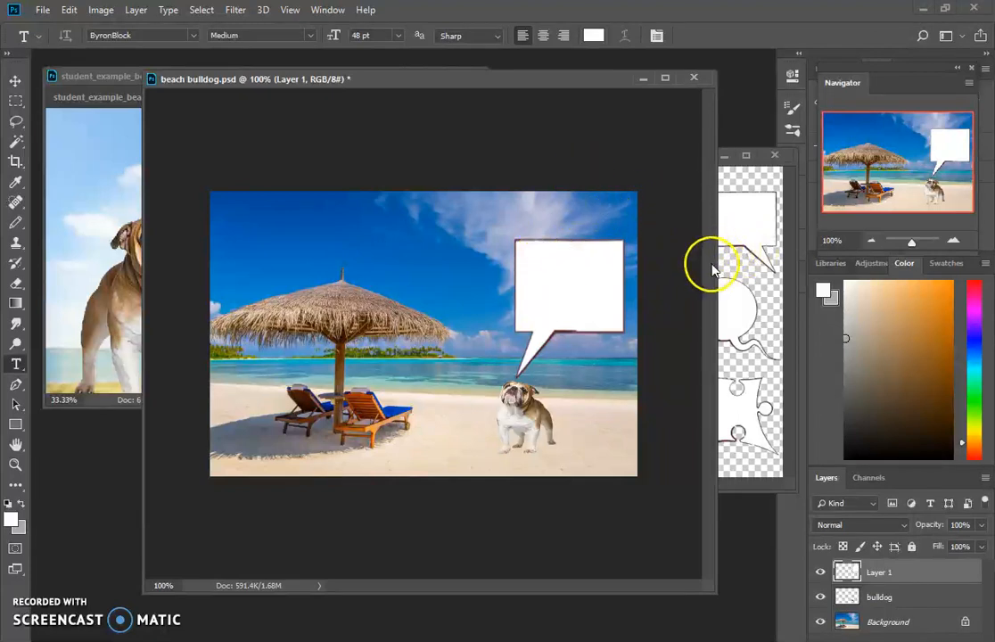
drag(714, 267, 799, 261)
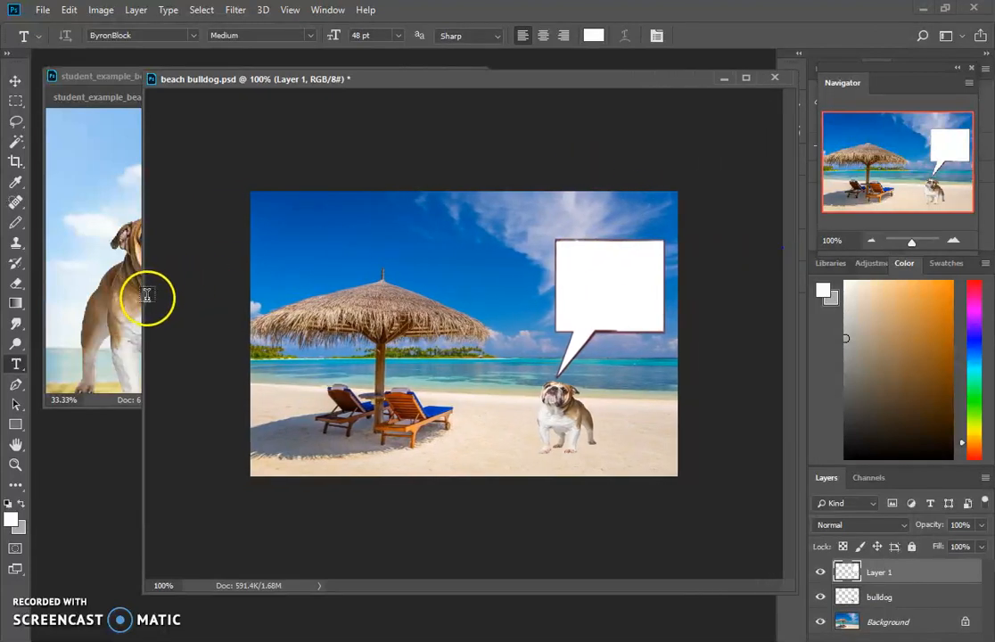
drag(139, 300, 72, 308)
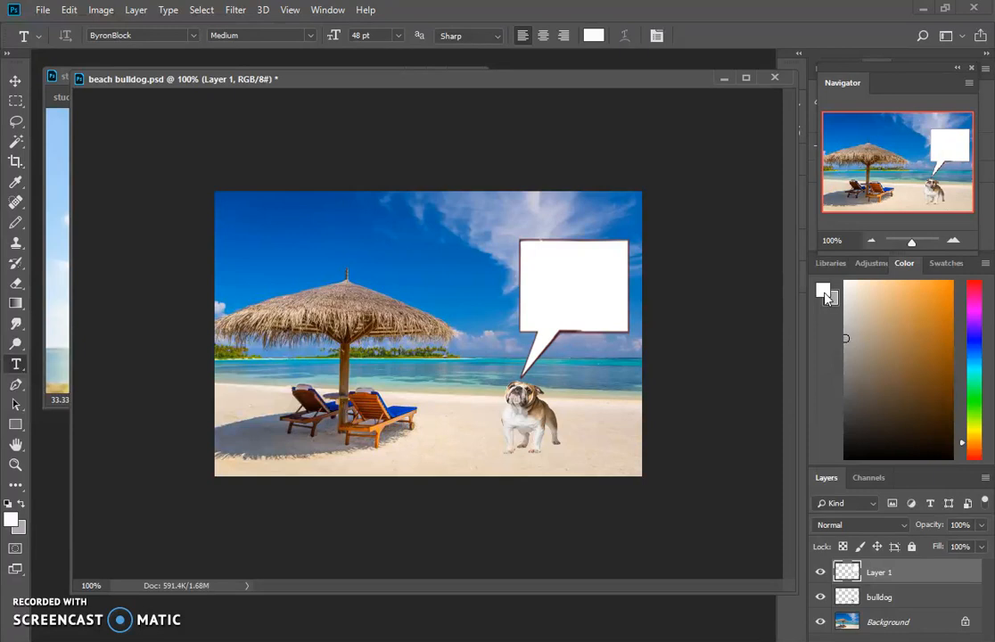
click(974, 336)
click(948, 293)
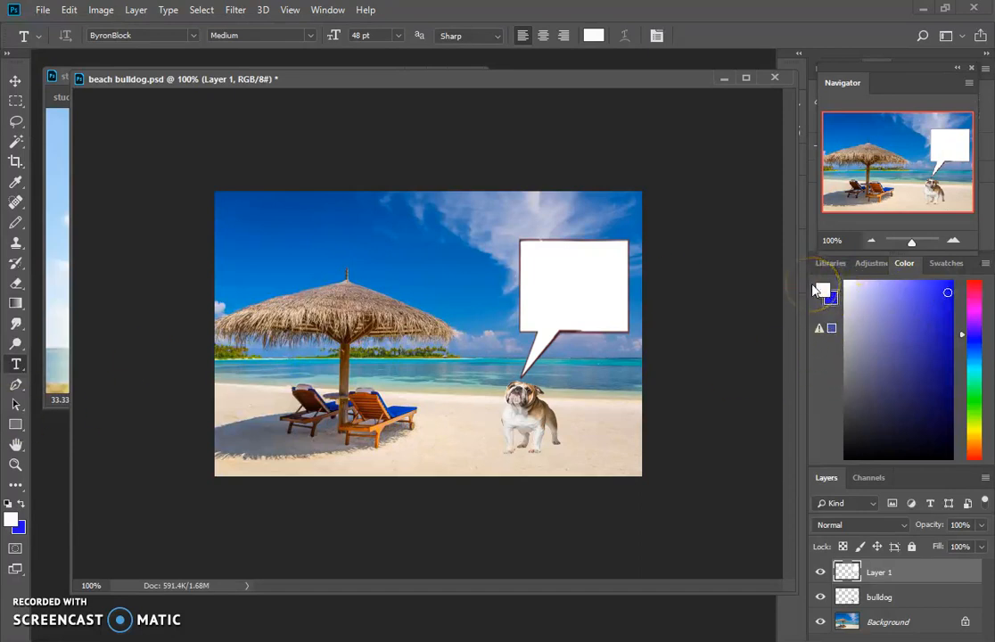
key(x)
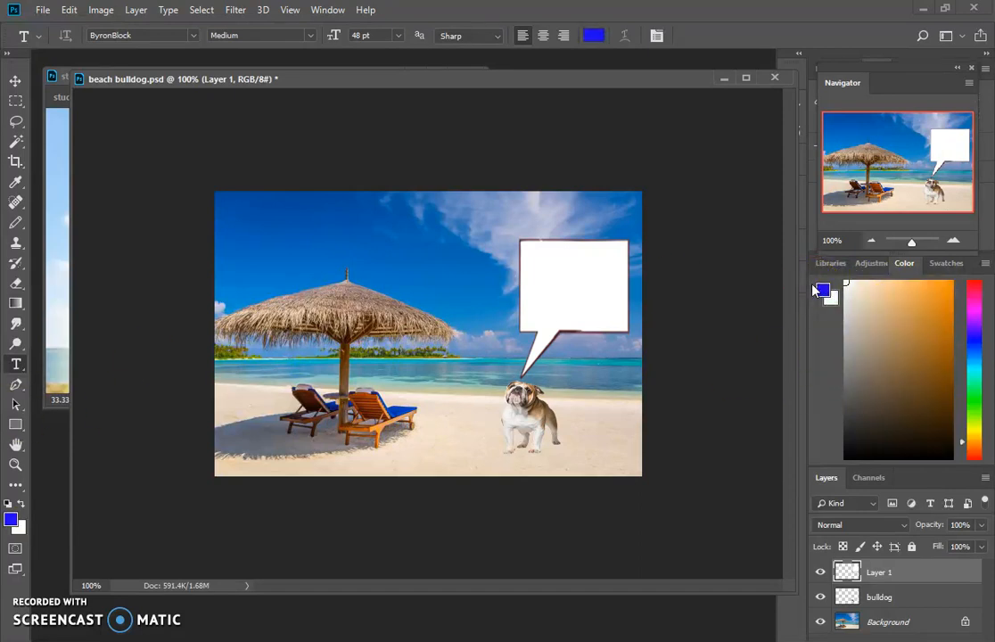
- Add the text "I love the beach" inside the speech bubble, breaking the line before "the" and leaving no leading space
click(528, 270)
click(528, 270)
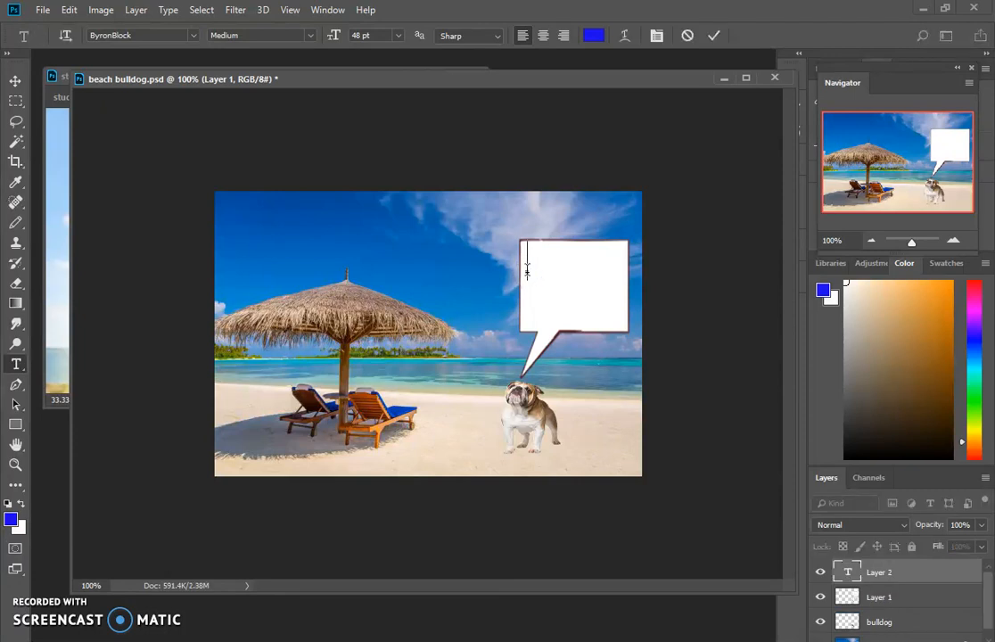
text(I love)
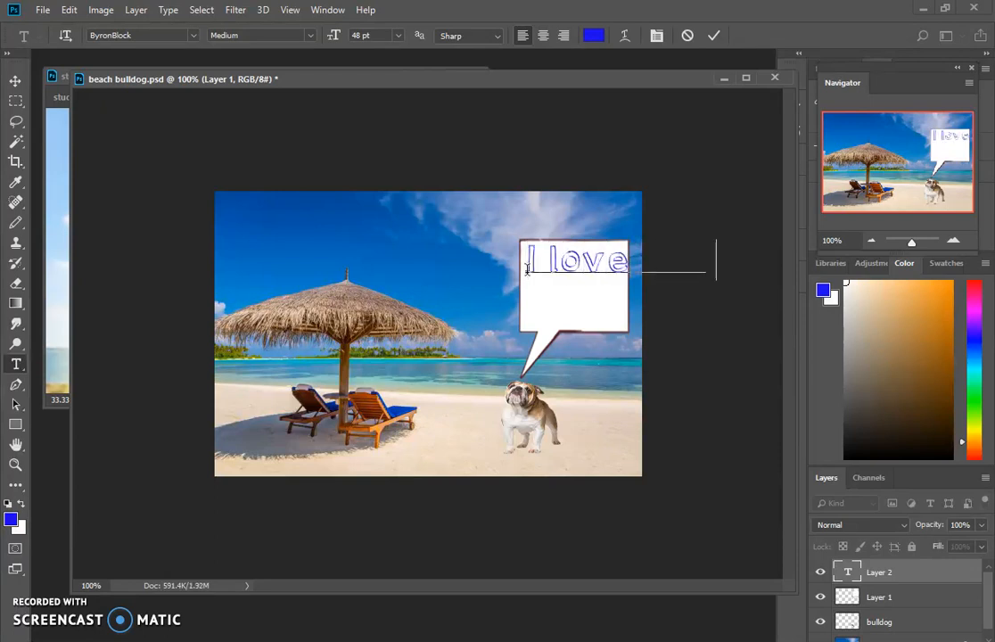
text(beach)
drag(527, 270, 627, 261)
key(Return)
text(the bu)
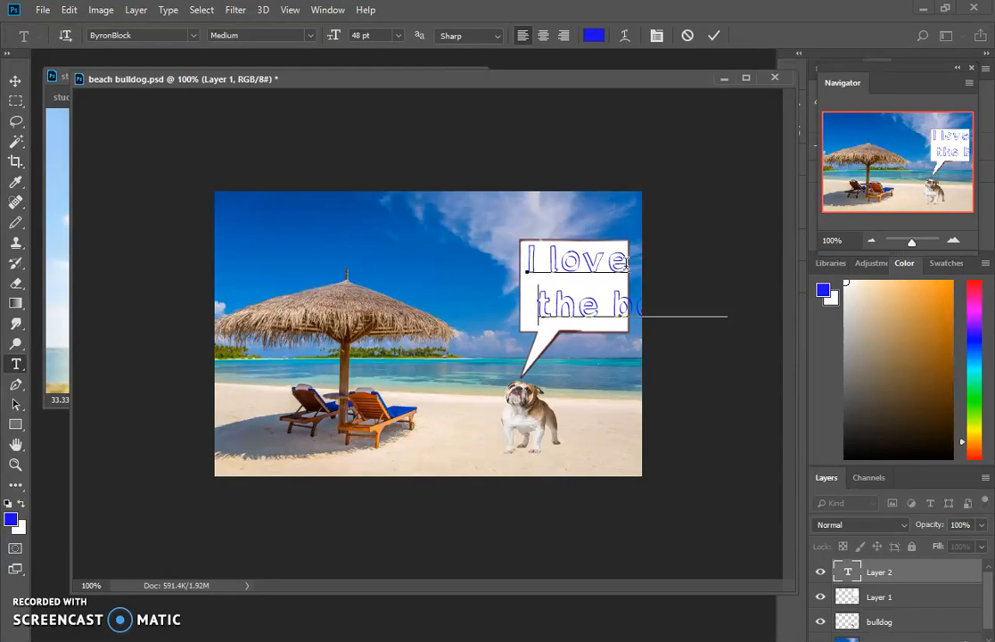
key(BackSpace)
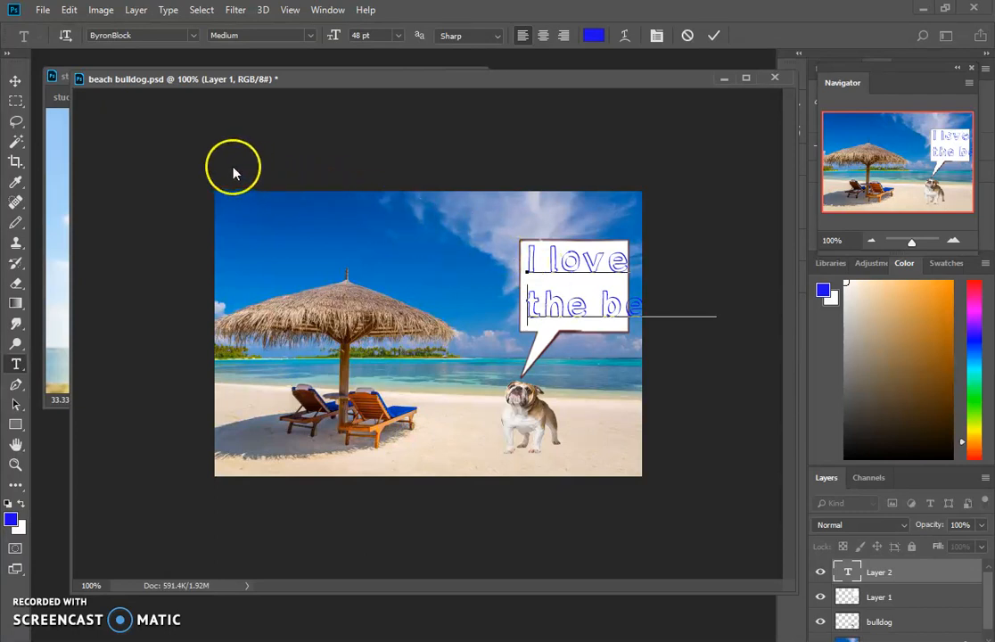
- Scale the text to about 51% width and 89% height so it fits inside the speech bubble
click(15, 83)
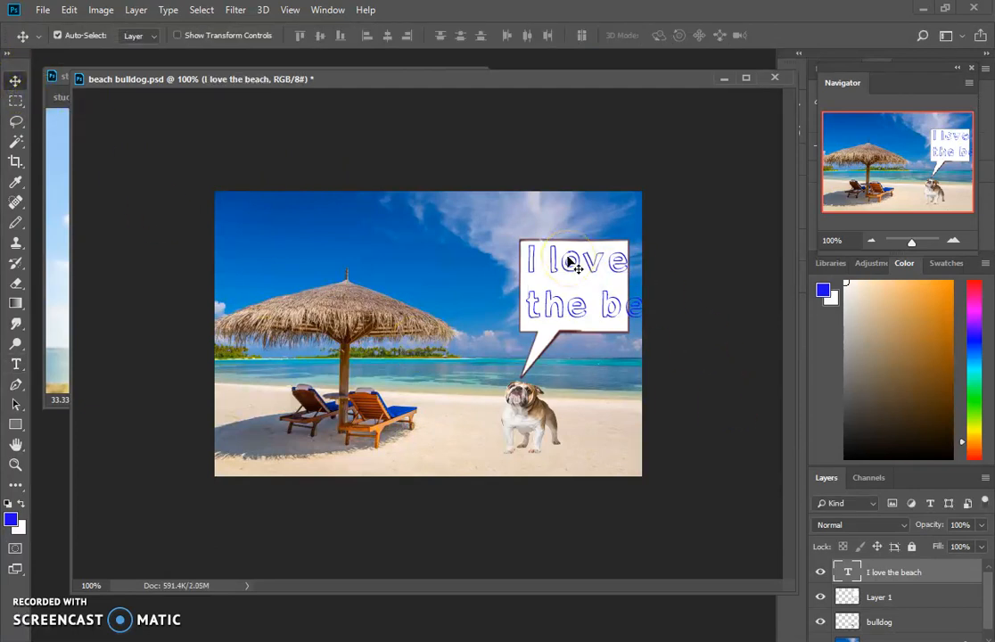
key(ctrl+t)
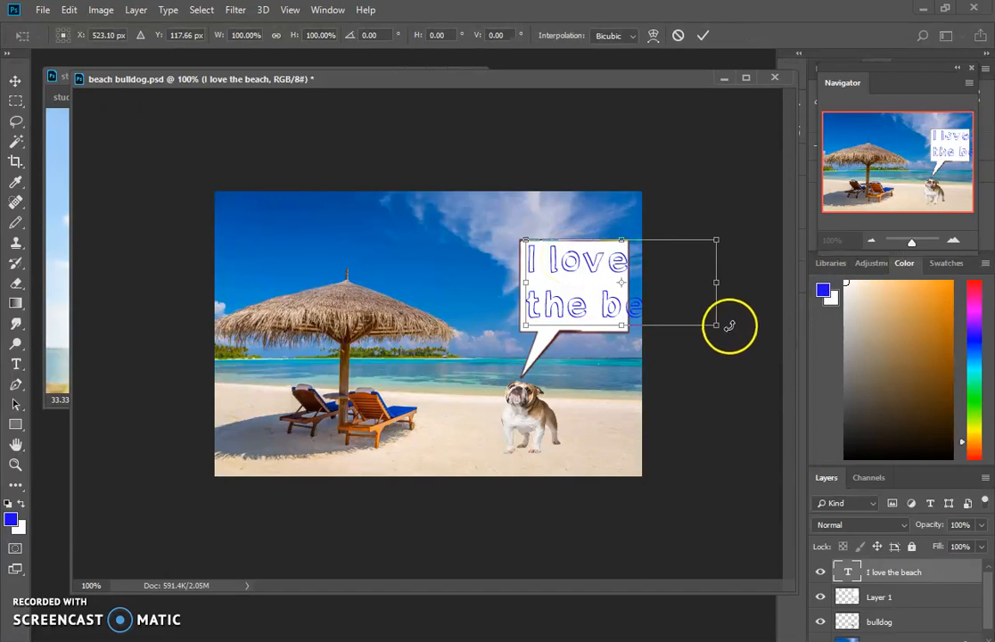
drag(716, 324, 621, 321)
drag(573, 241, 575, 249)
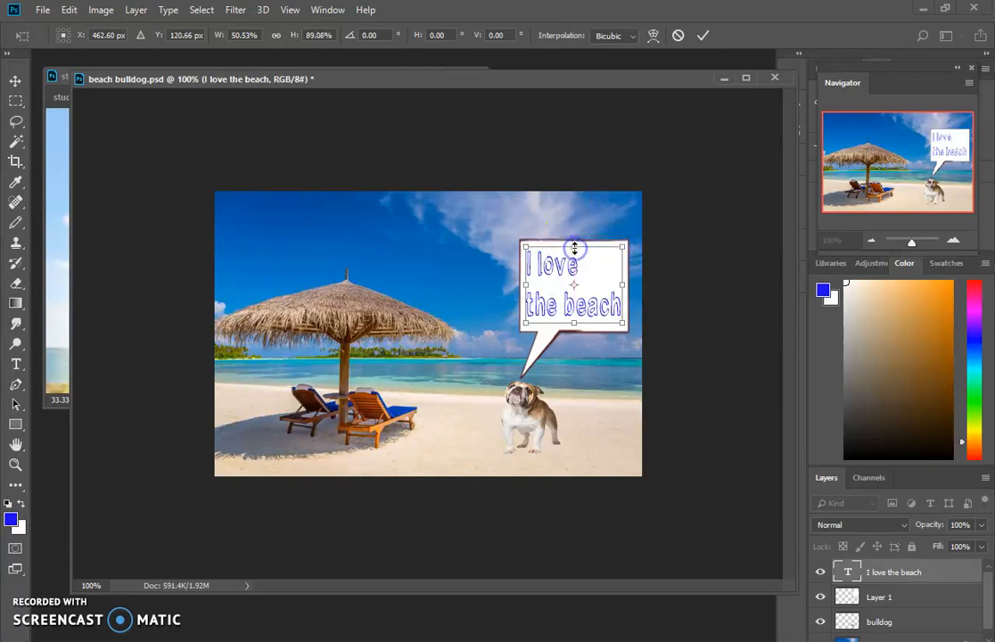
key(Return)
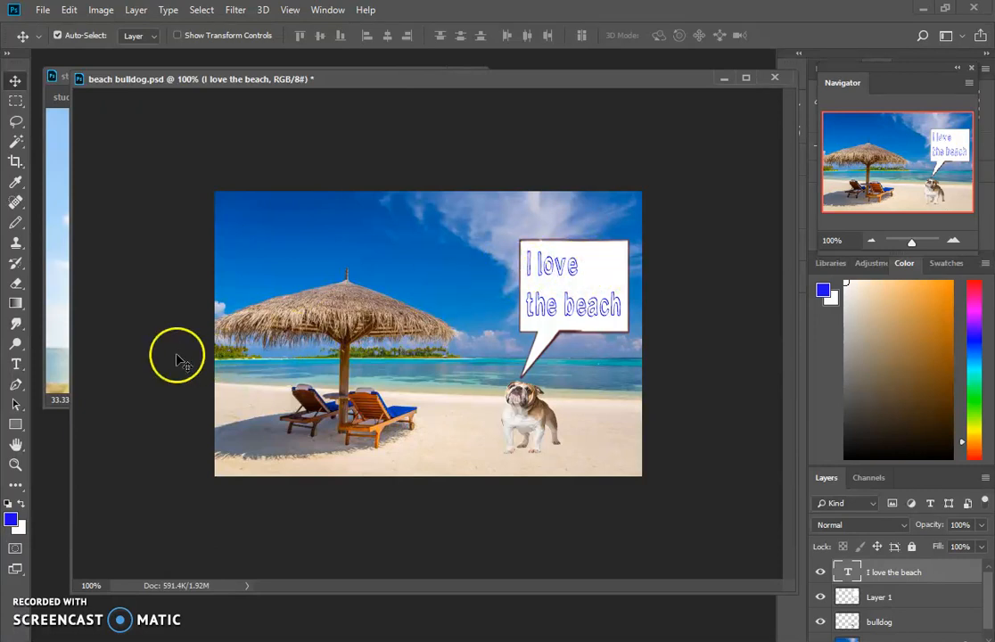
- Indent the line "I love" with leading spaces so it sits centered above "the beach"
click(16, 364)
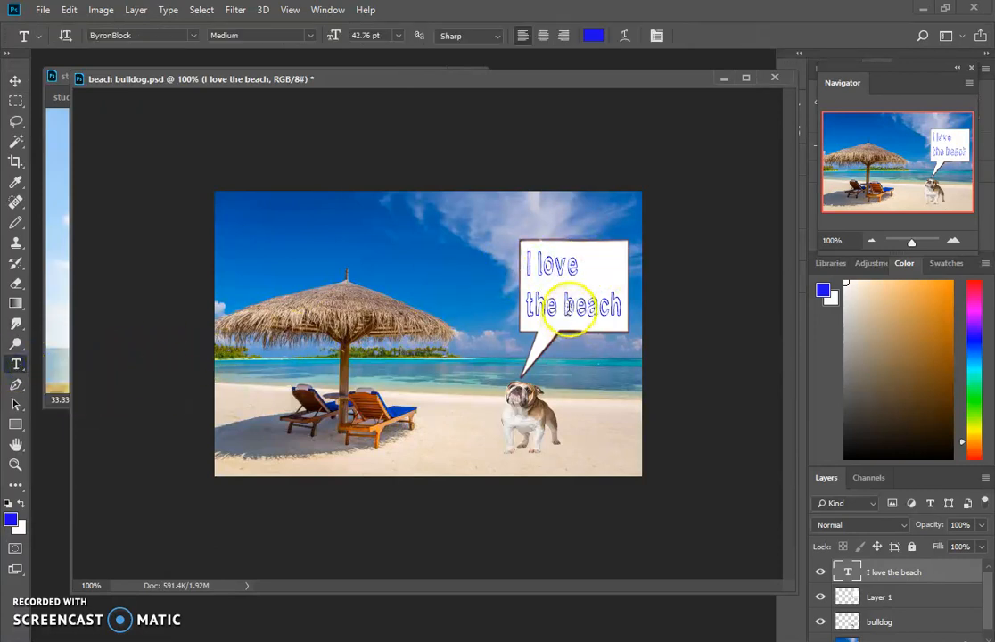
click(553, 266)
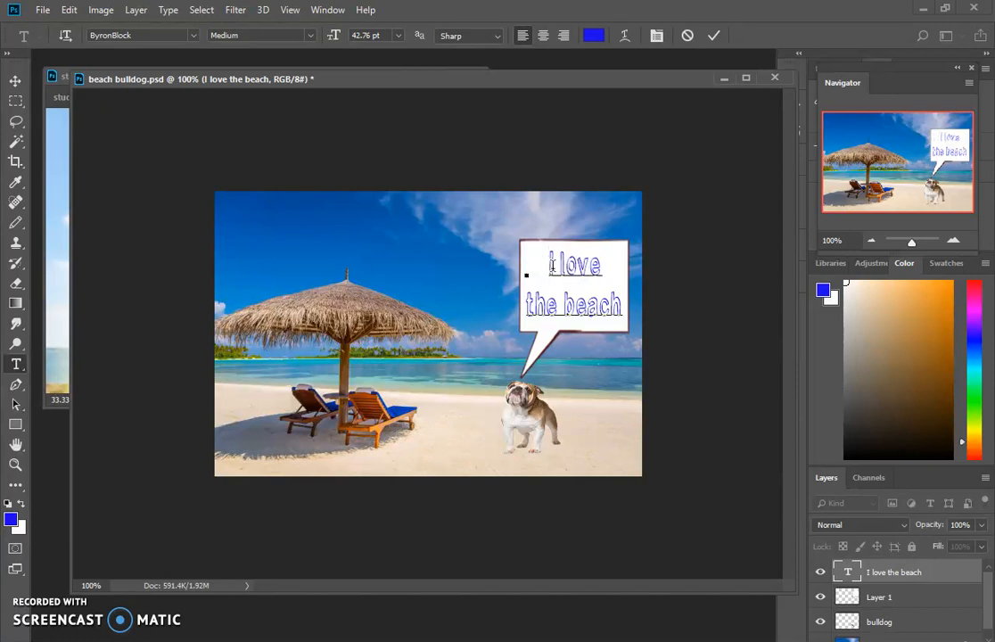
key(BackSpace)
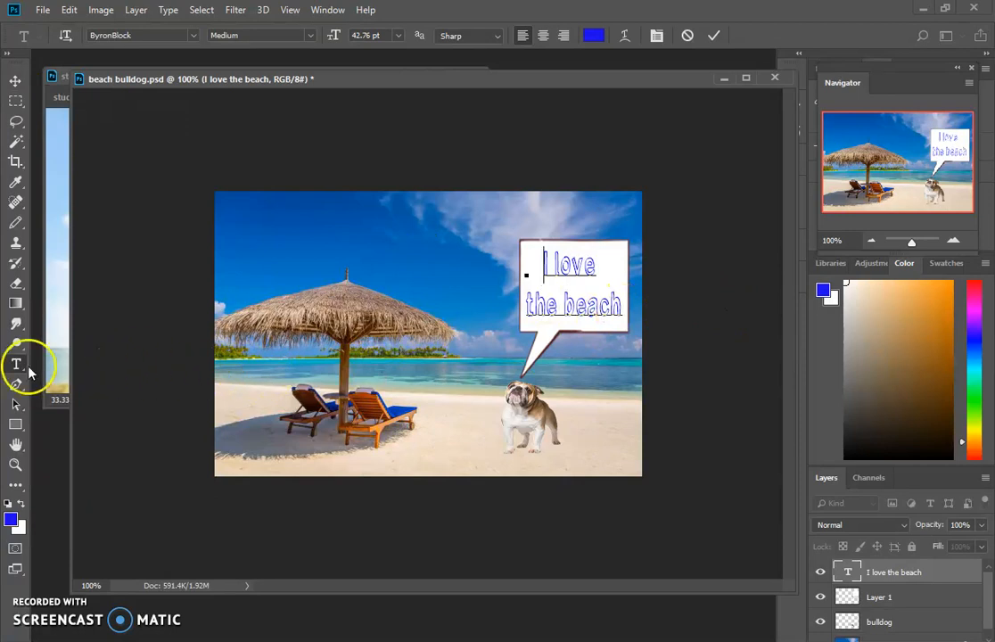
- Select both lines of the speech bubble text and choose a purple hue for the background color
click(622, 307)
drag(622, 307, 543, 272)
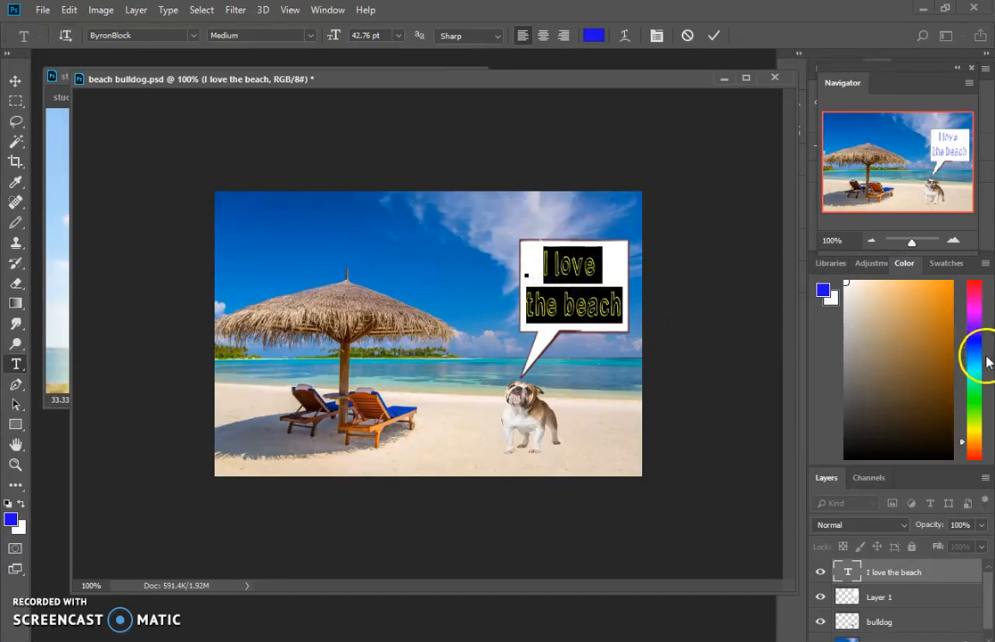
click(972, 327)
click(936, 328)
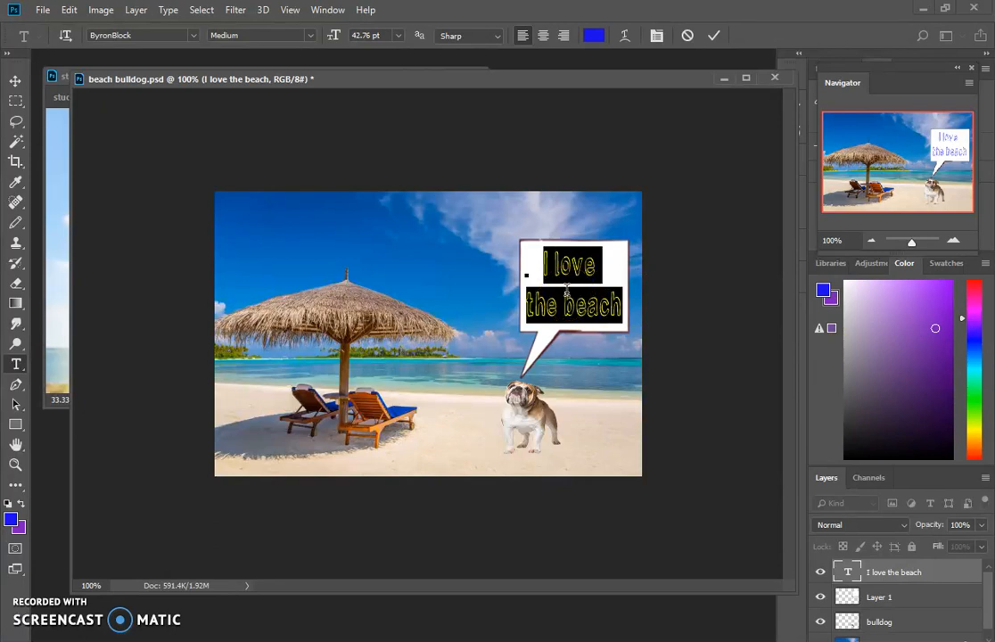
click(940, 327)
text(X)
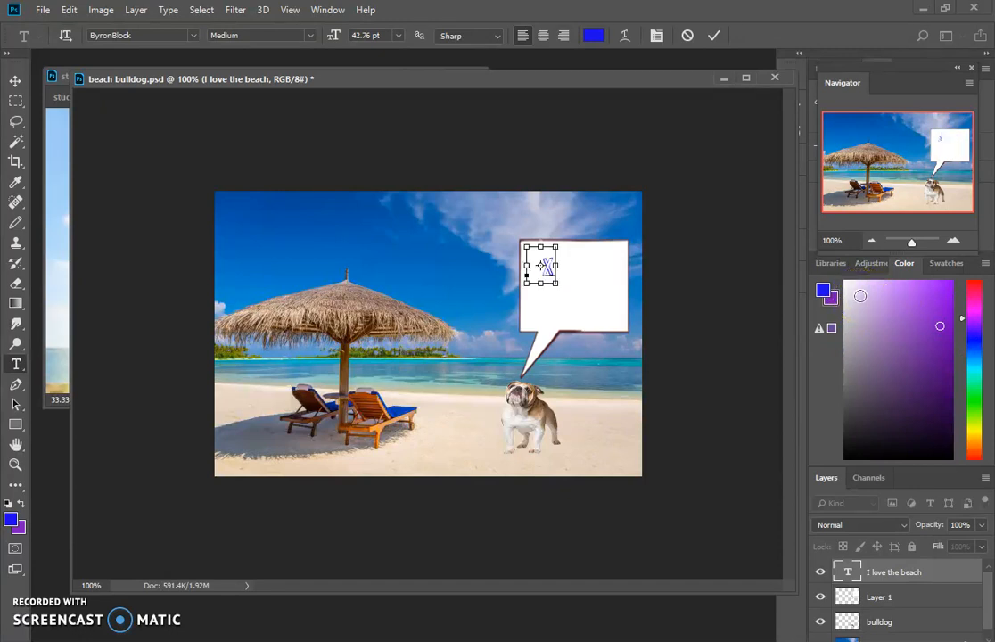
key(ctrl+z)
- Pick a medium purple, swap it to the foreground to recolor the selected text, and commit the text edit
click(914, 327)
click(934, 307)
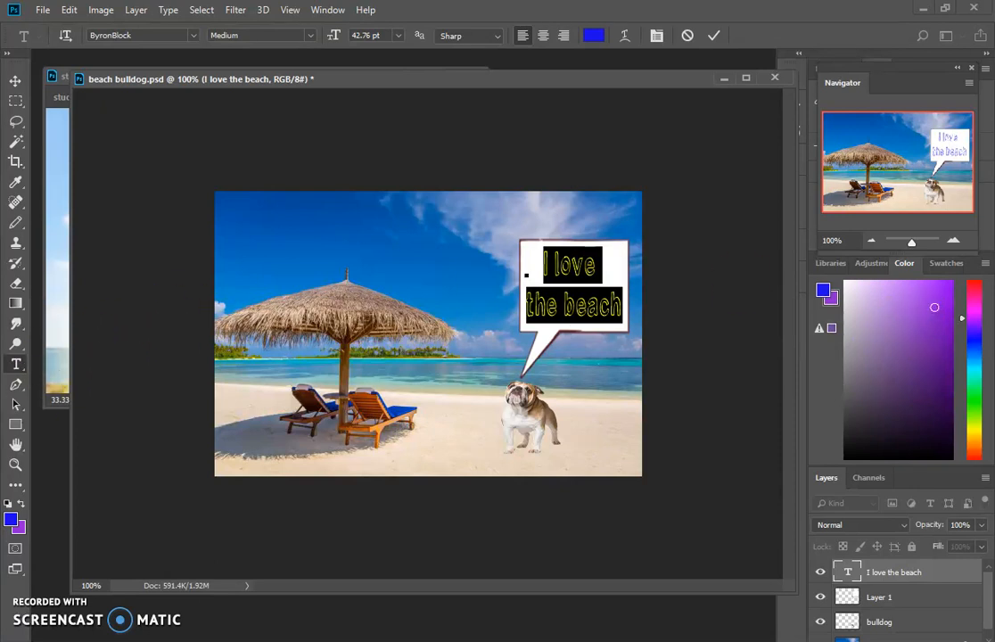
click(21, 504)
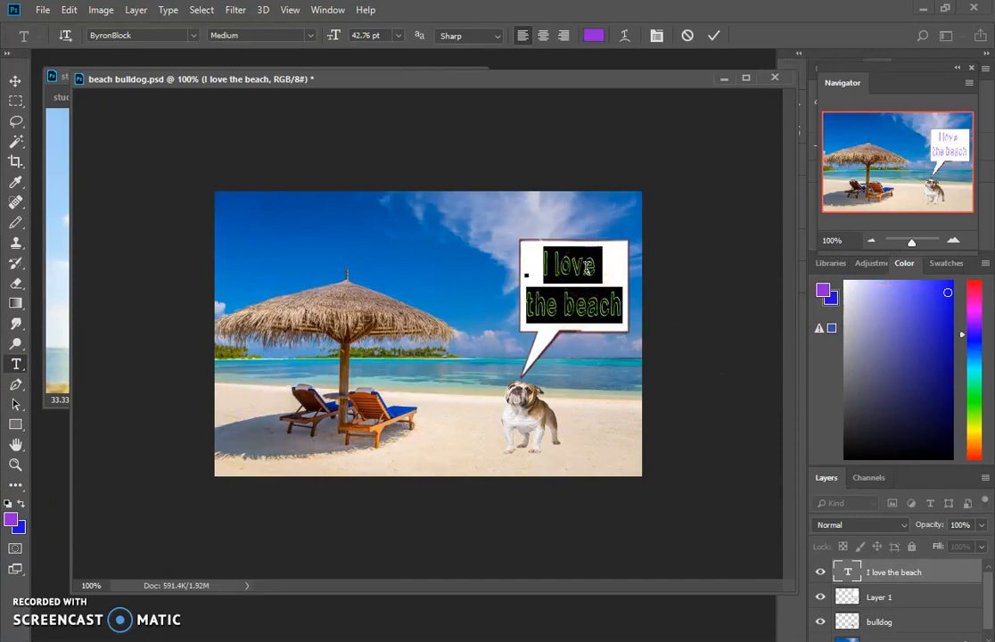
click(16, 81)
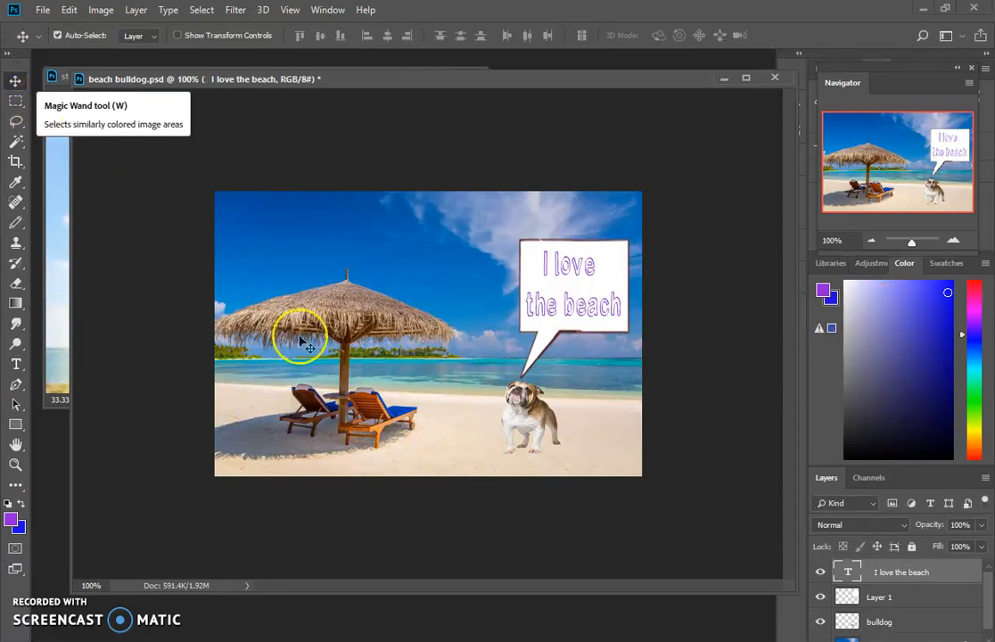
- Change the font of both lines of the speech bubble text to akaFrivolity
click(15, 367)
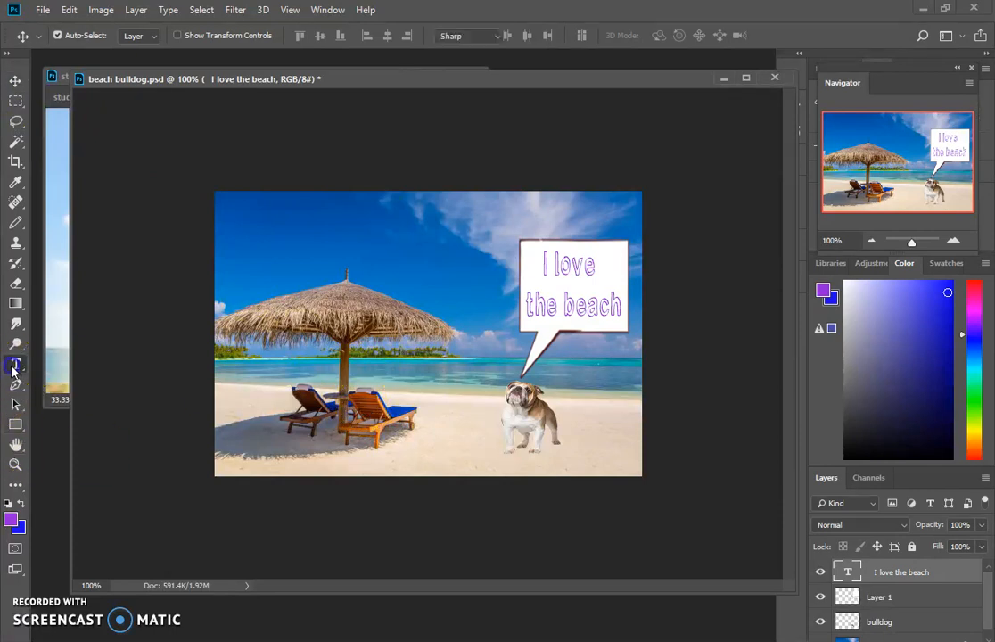
drag(622, 314, 543, 270)
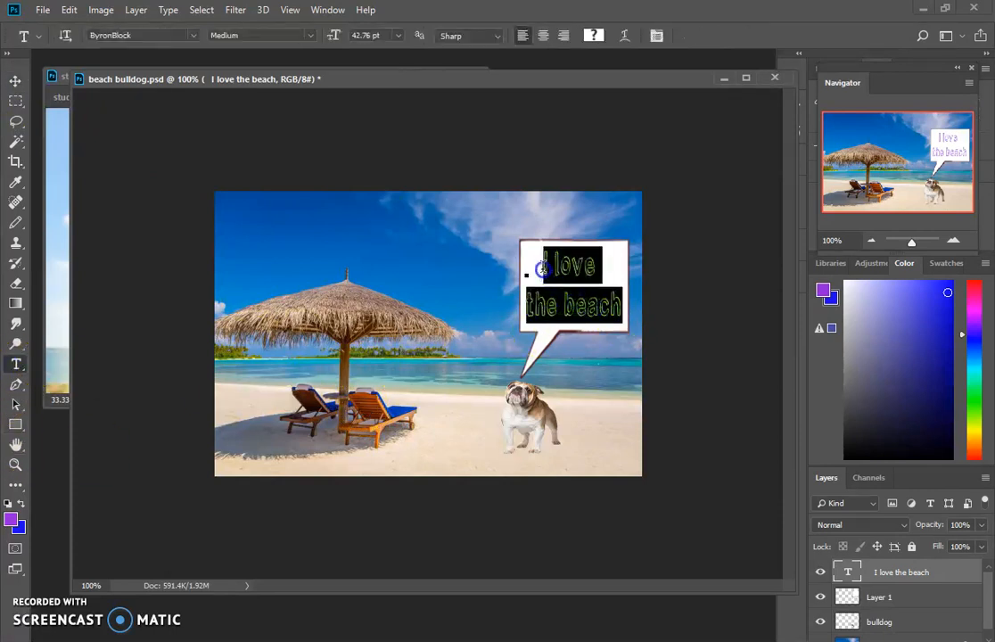
click(192, 37)
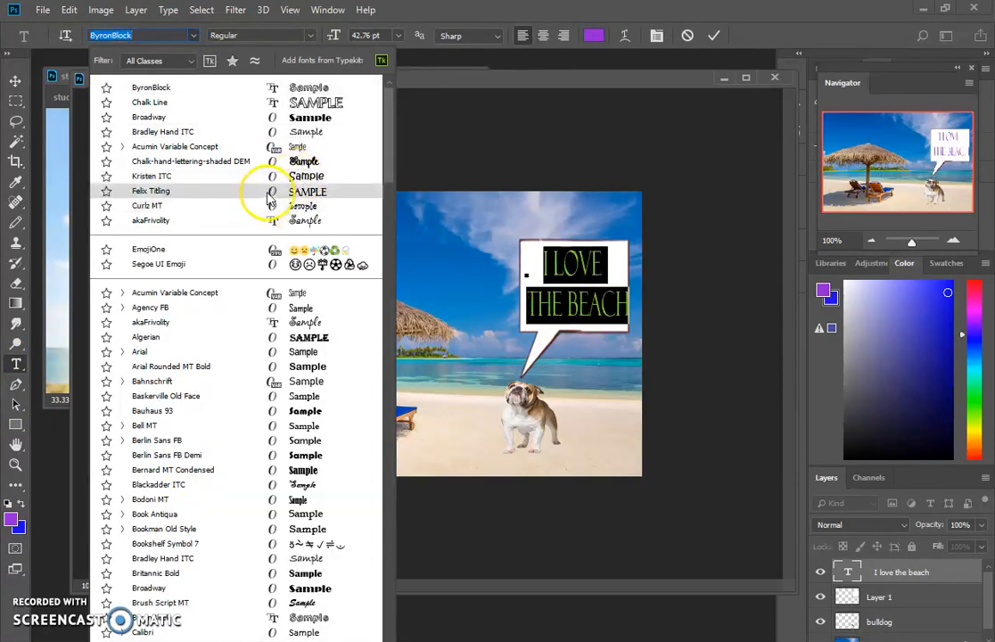
click(257, 220)
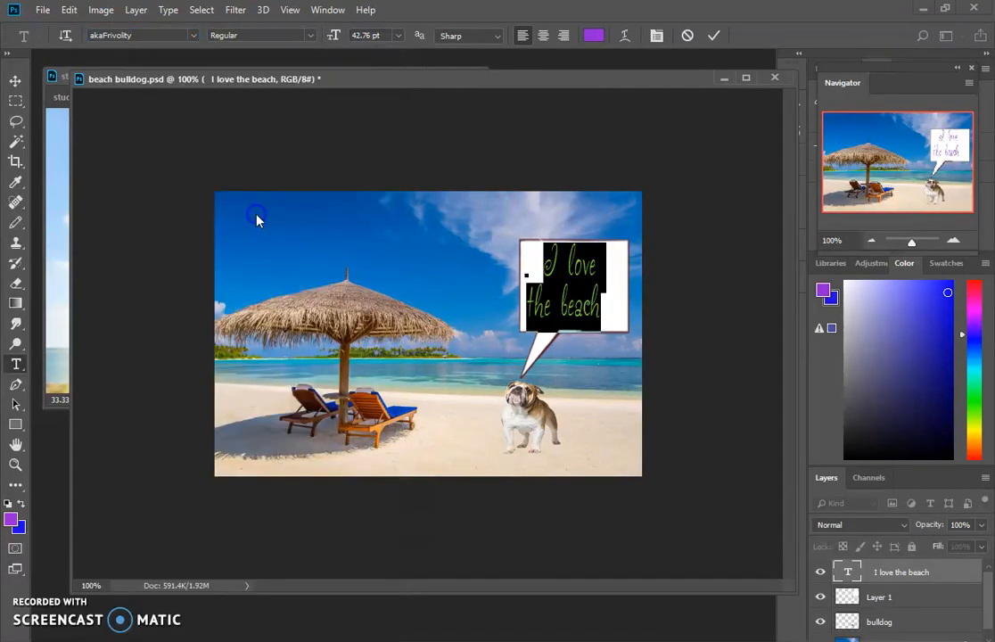
click(15, 81)
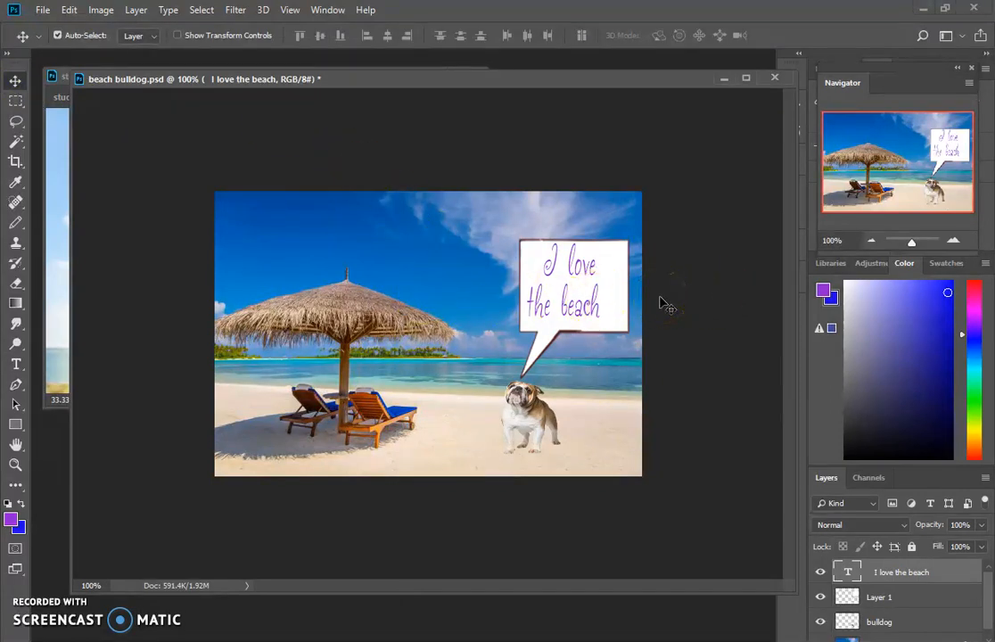
- Make the text slightly wider and shorter, and reposition it centrally inside the speech bubble
click(591, 298)
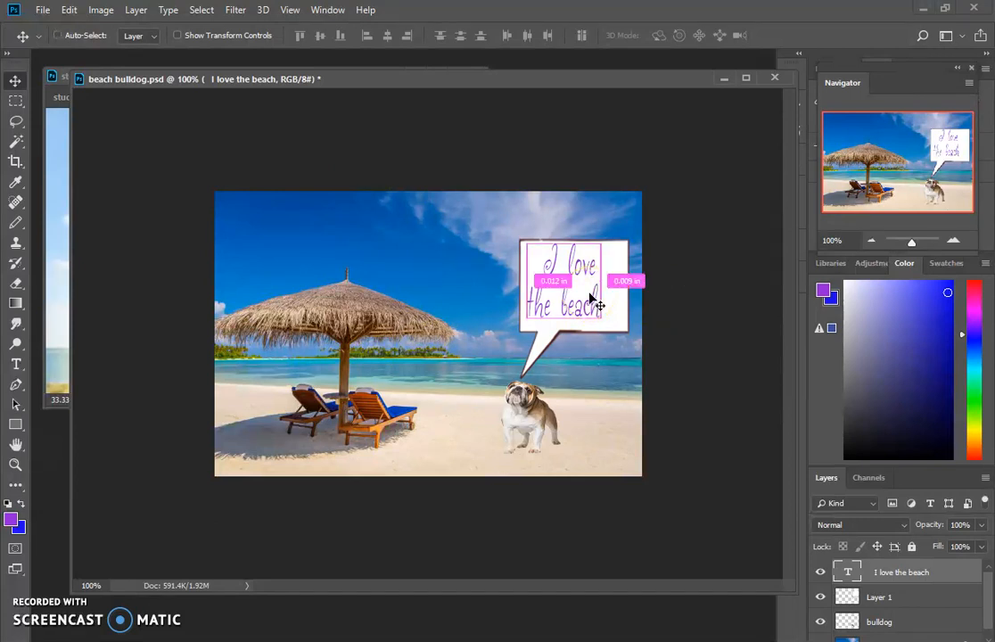
key(ctrl+t)
mouse_move(602, 329)
mouse_down()
mouse_move(612, 304)
mouse_move(683, 314)
mouse_move(615, 318)
mouse_up()
drag(595, 273, 611, 282)
key(Return)
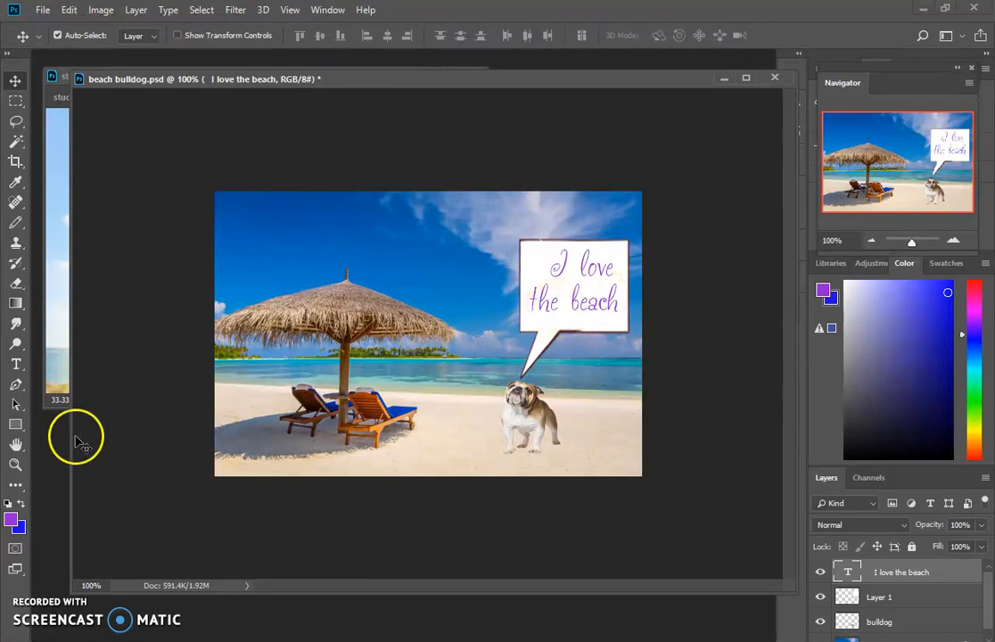
click(17, 365)
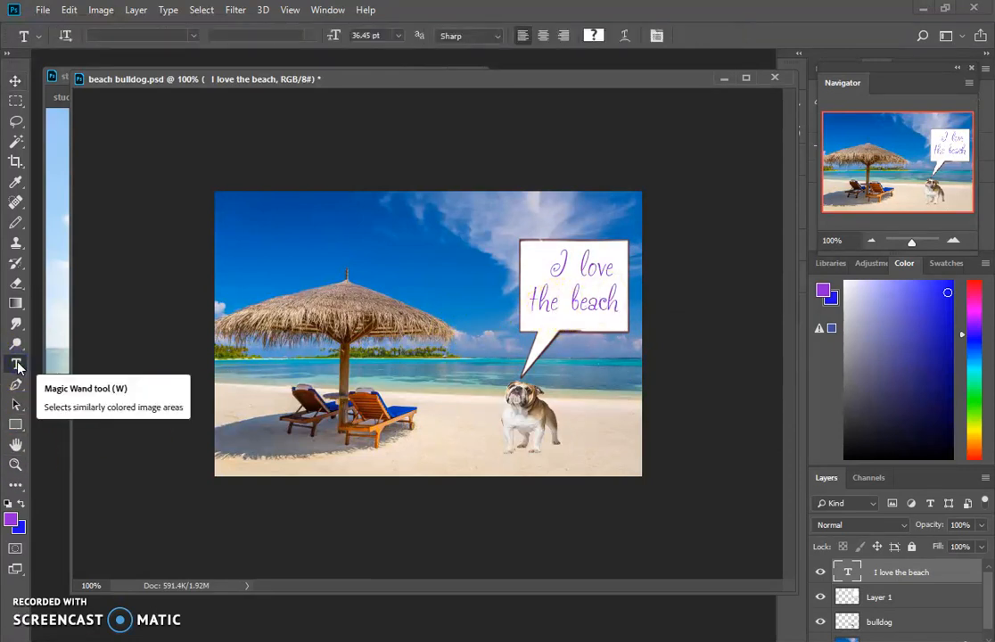
drag(614, 304, 540, 276)
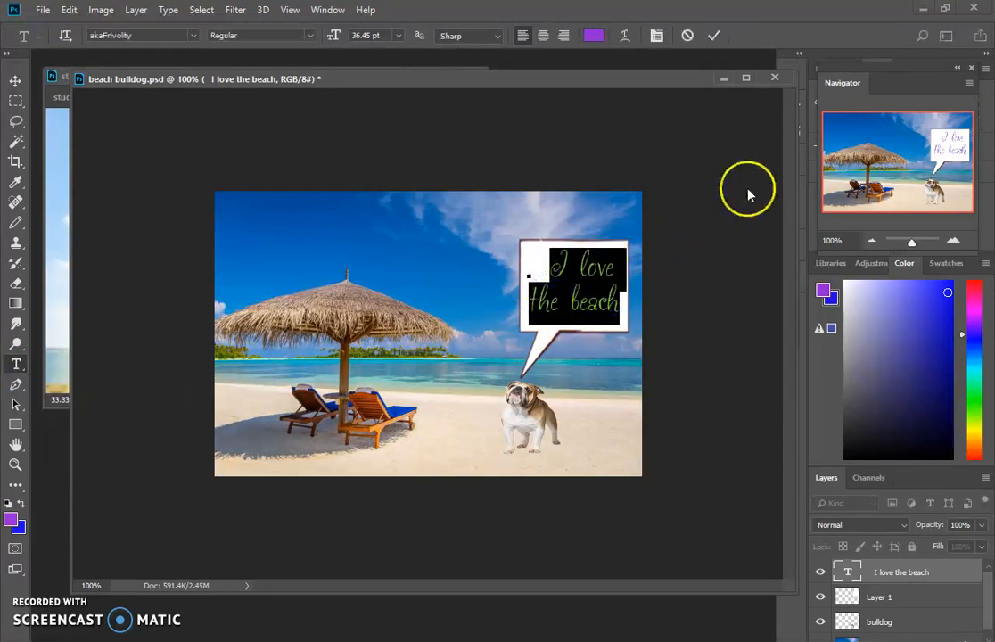
click(679, 216)
click(596, 264)
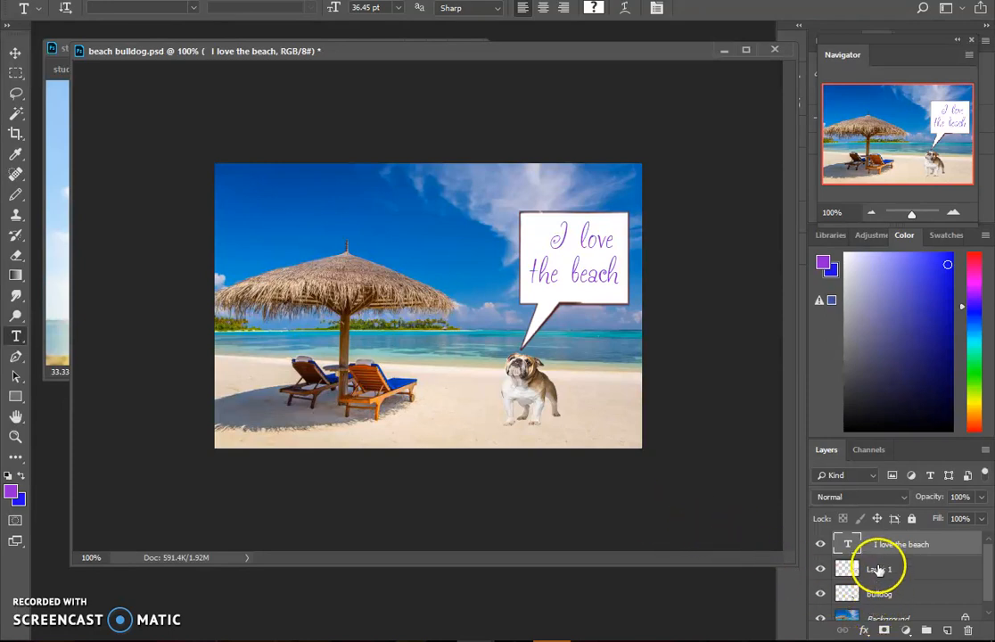
- Hide and show again the Background layer and the bulldog layer in turn to check what each one contains
click(821, 618)
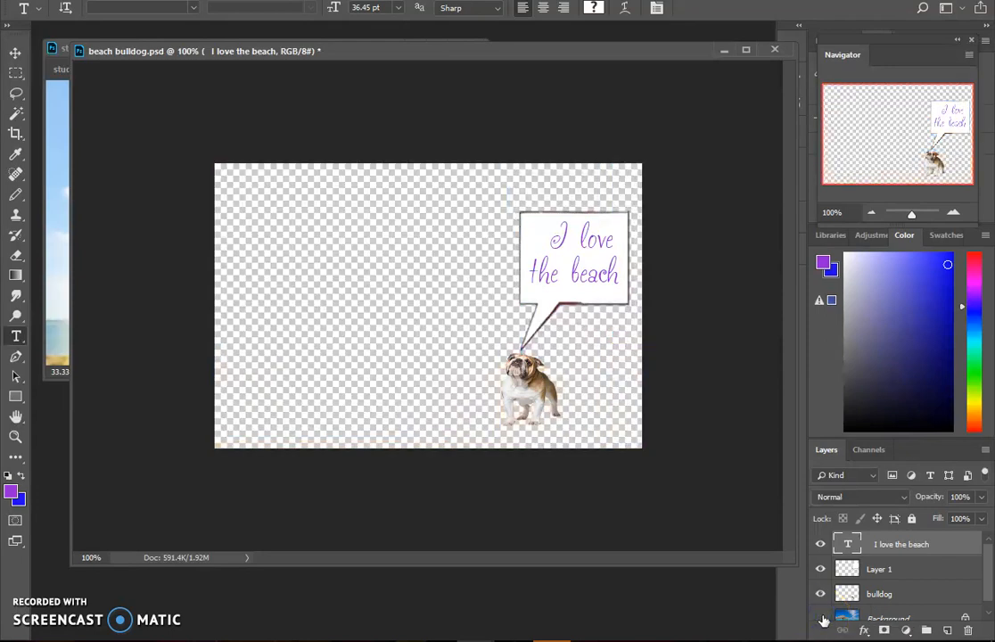
click(821, 618)
click(821, 593)
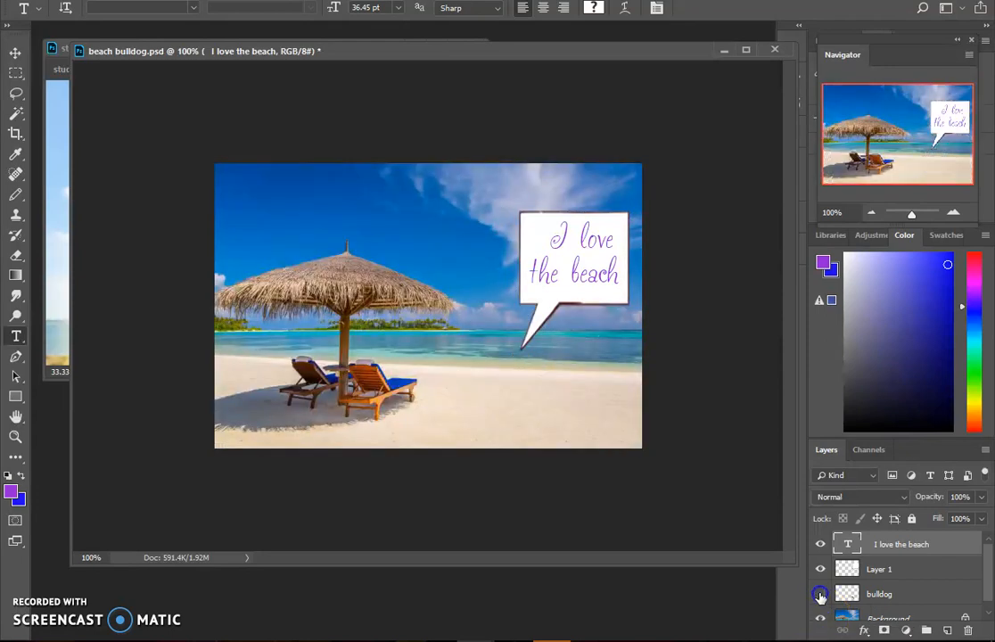
click(821, 594)
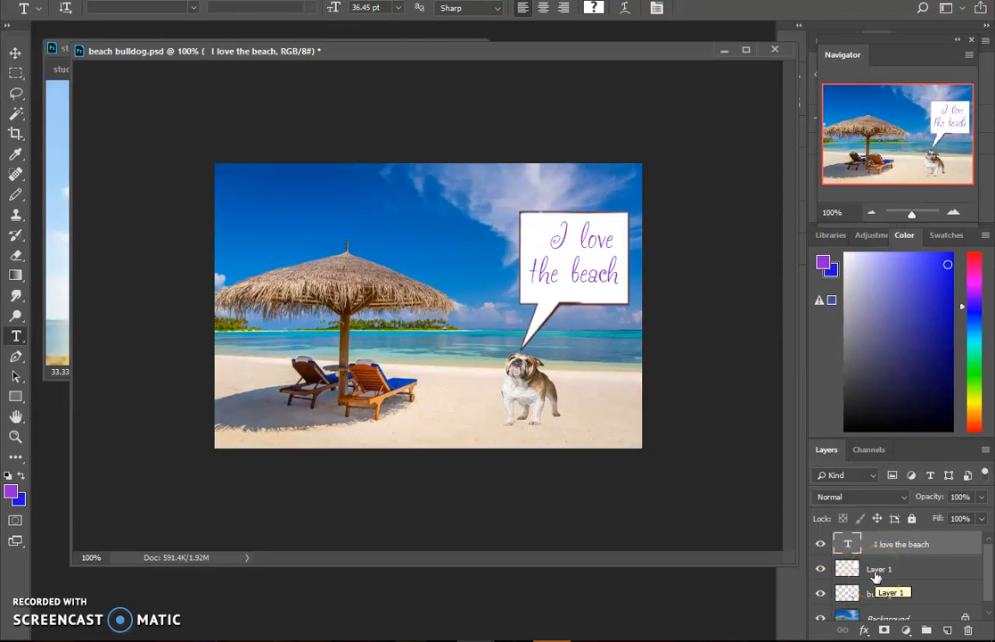
- Rename Layer 1 as "thought bubble"
double_click(875, 571)
text(thi)
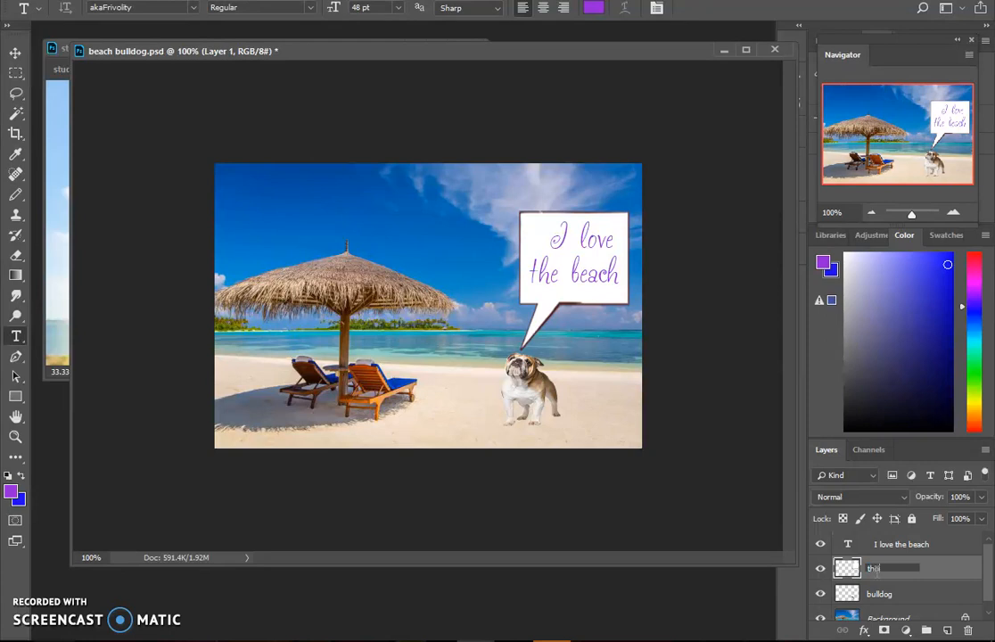
text(ught bubble)
key(Return)
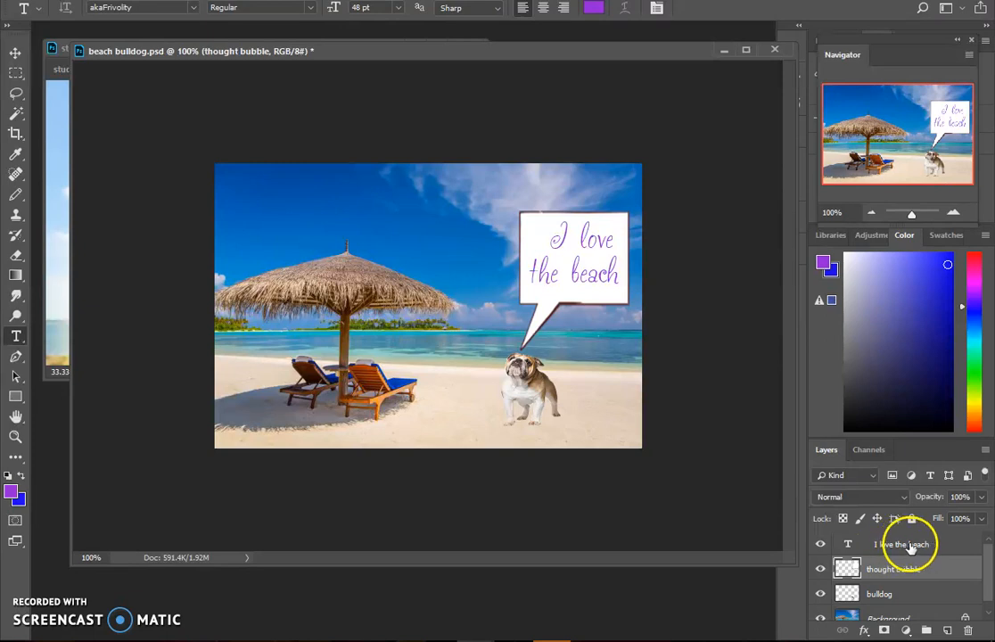
- Hide and show again the text, thought bubble and bulldog layers to check how they stack over the background
click(820, 544)
click(821, 569)
click(818, 594)
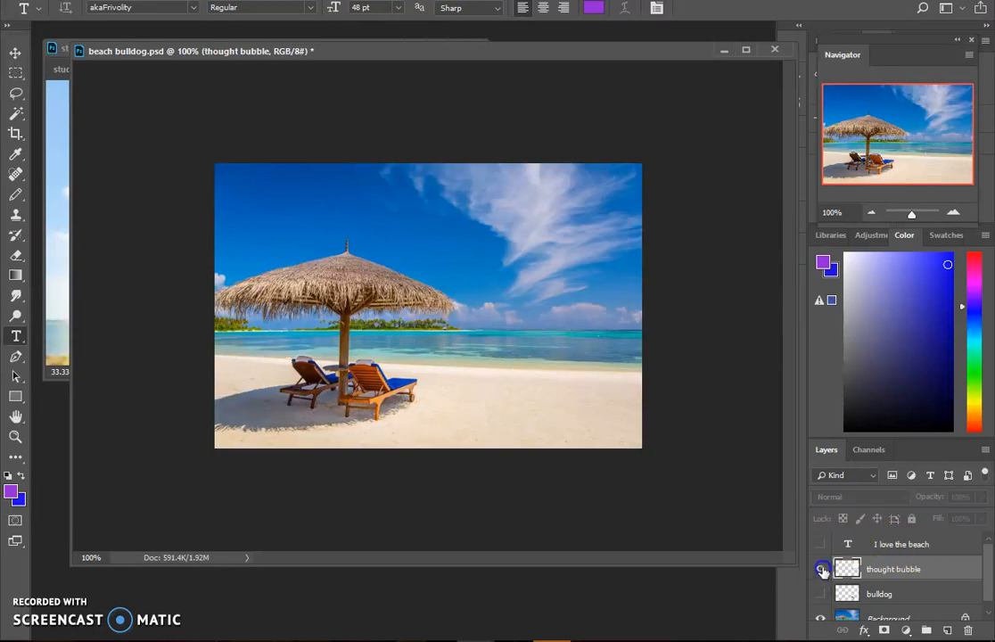
click(821, 571)
click(819, 544)
click(818, 597)
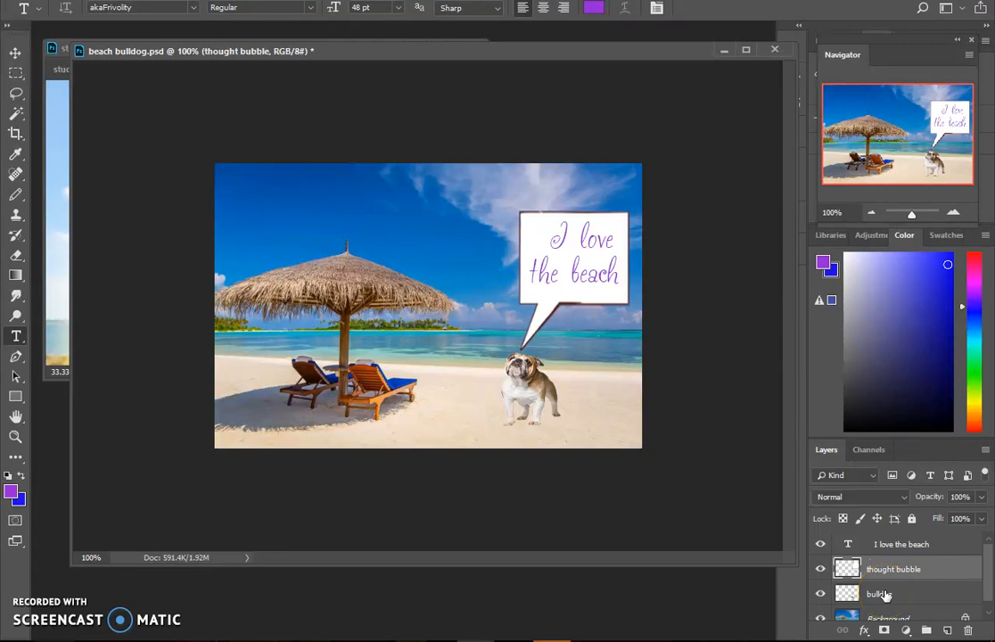
- Add an Outer Glow effect to the thought bubble layer and set the glow color to bright pink
click(902, 565)
click(886, 571)
click(894, 569)
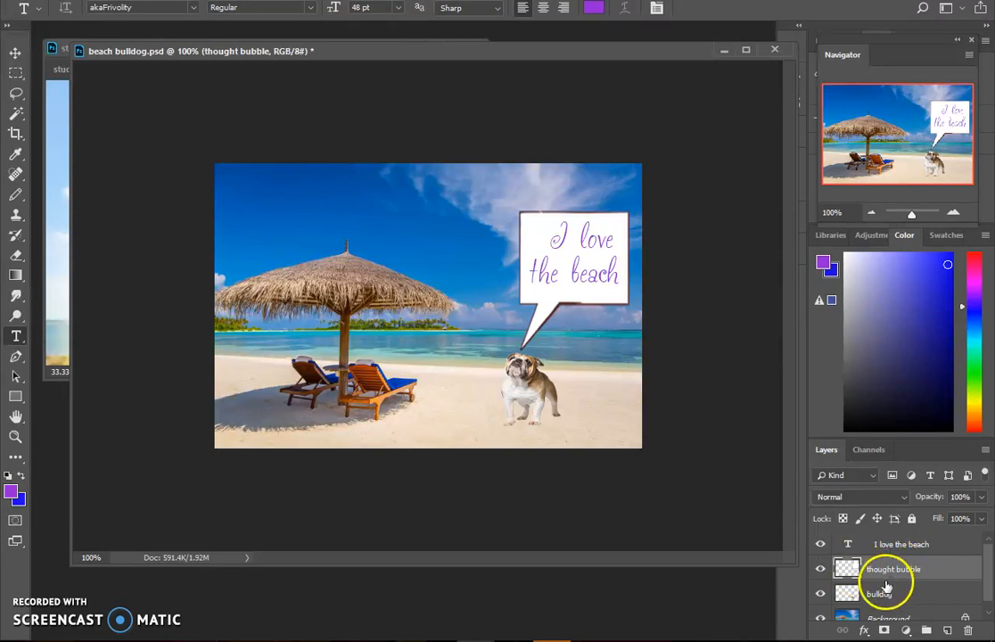
click(863, 631)
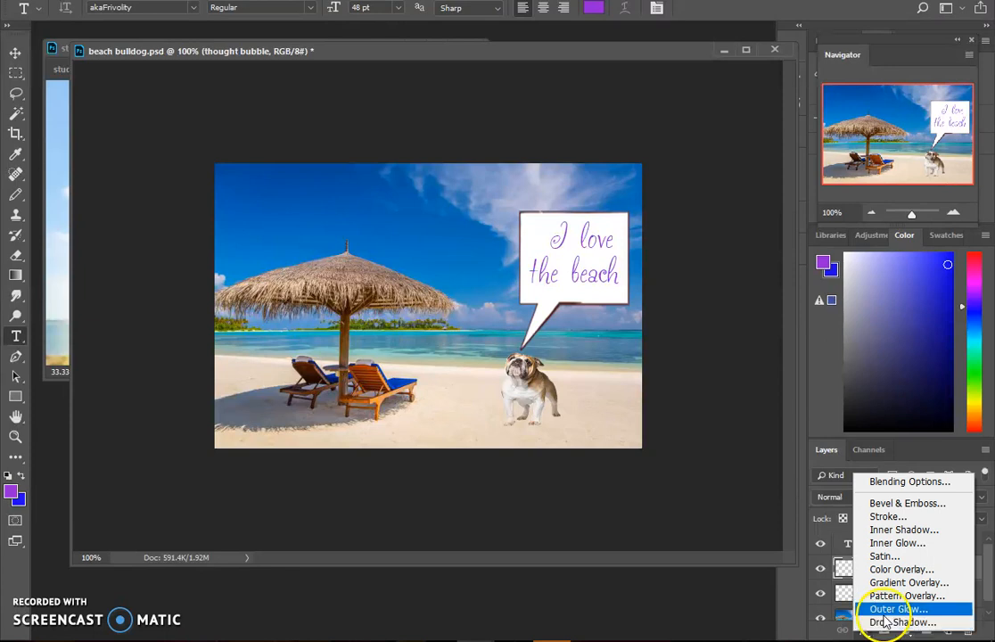
click(883, 608)
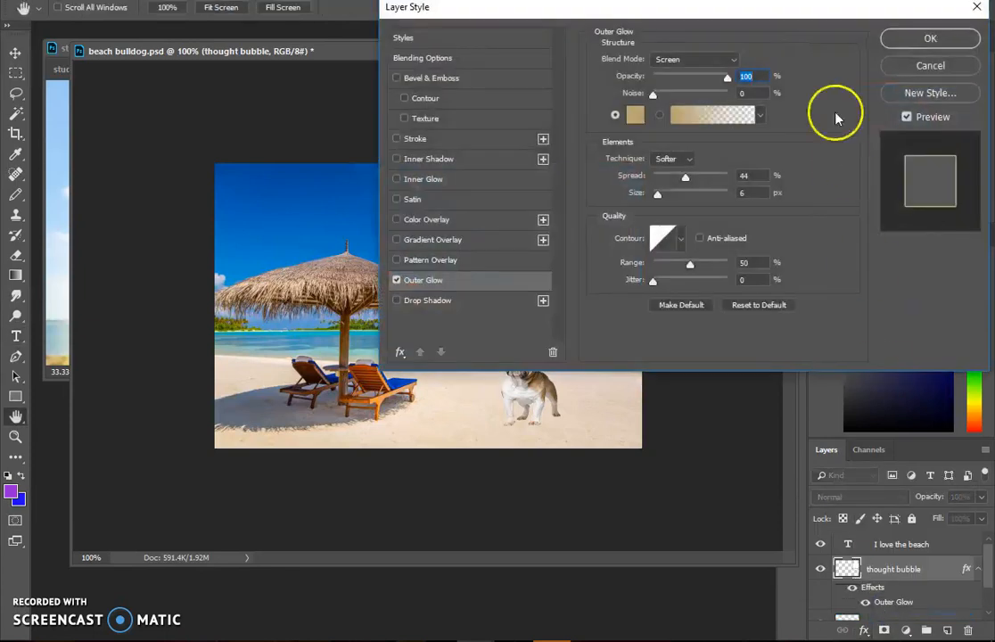
drag(813, 13, 601, 338)
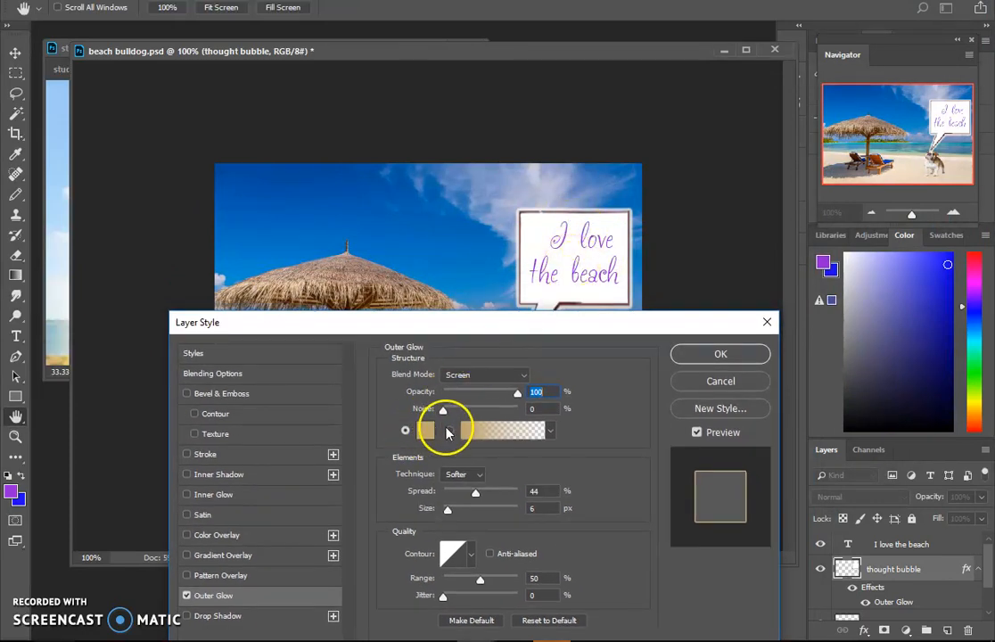
click(425, 433)
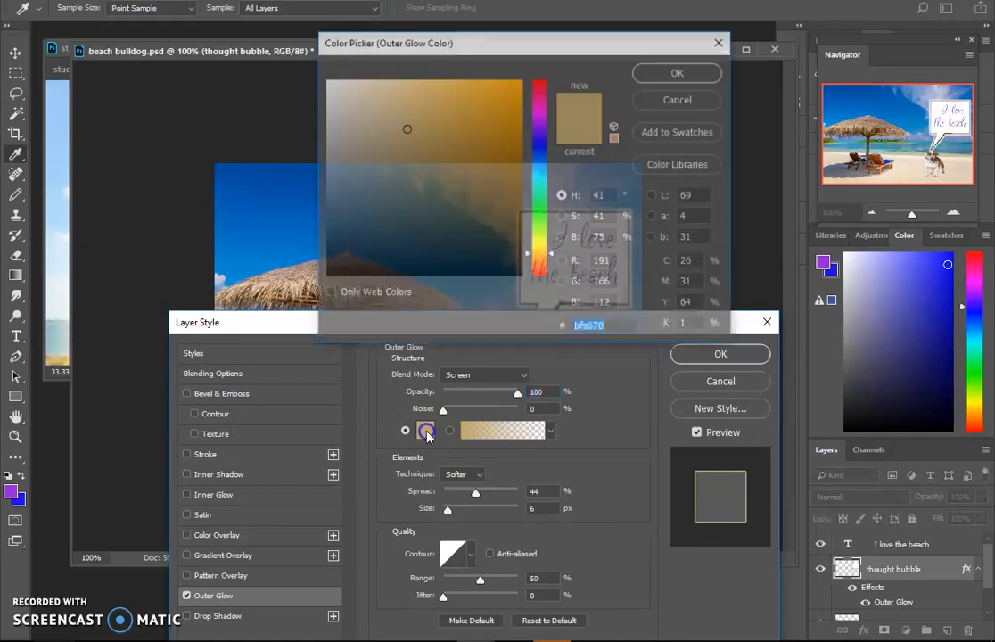
click(540, 110)
click(482, 87)
click(699, 69)
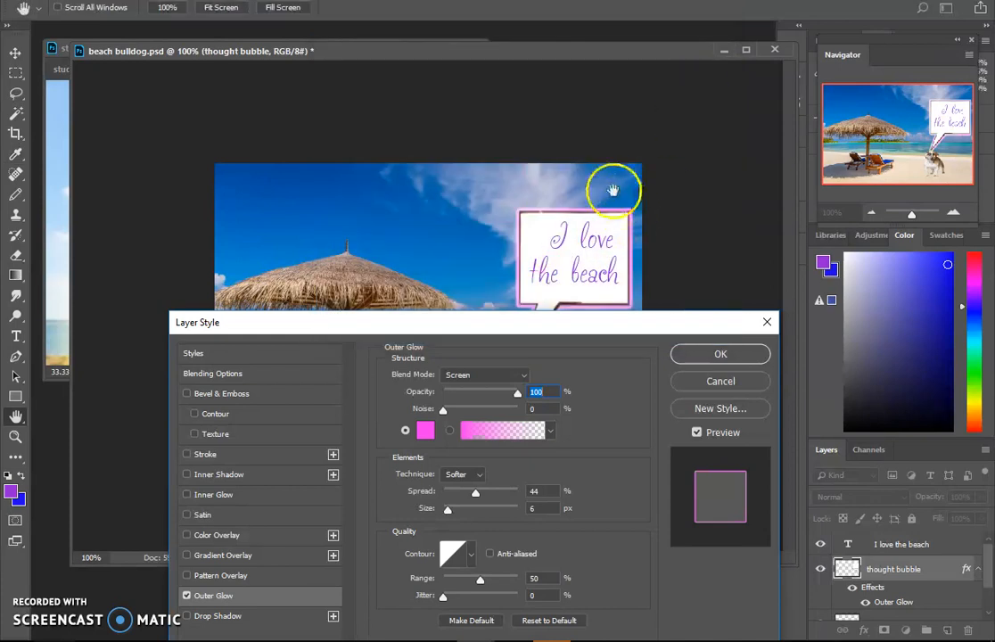
- Set the outer glow's spread to 59%, size to 24 px, noise to 16% and range to 16%, and compare with the glow off
drag(474, 493, 454, 510)
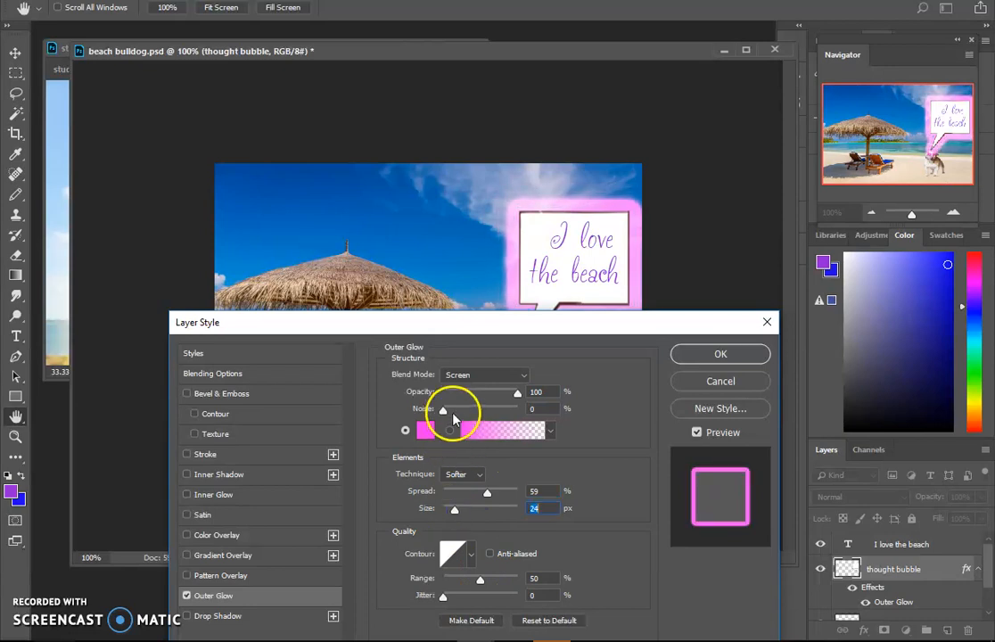
mouse_move(443, 410)
mouse_down()
mouse_move(479, 411)
mouse_move(454, 410)
mouse_up()
drag(479, 581, 442, 598)
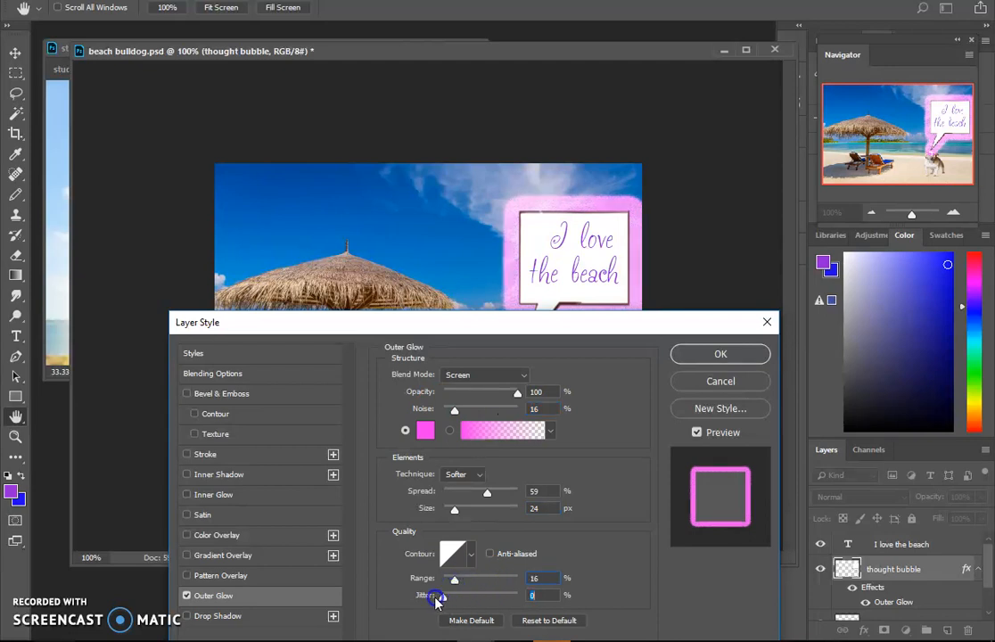
click(187, 595)
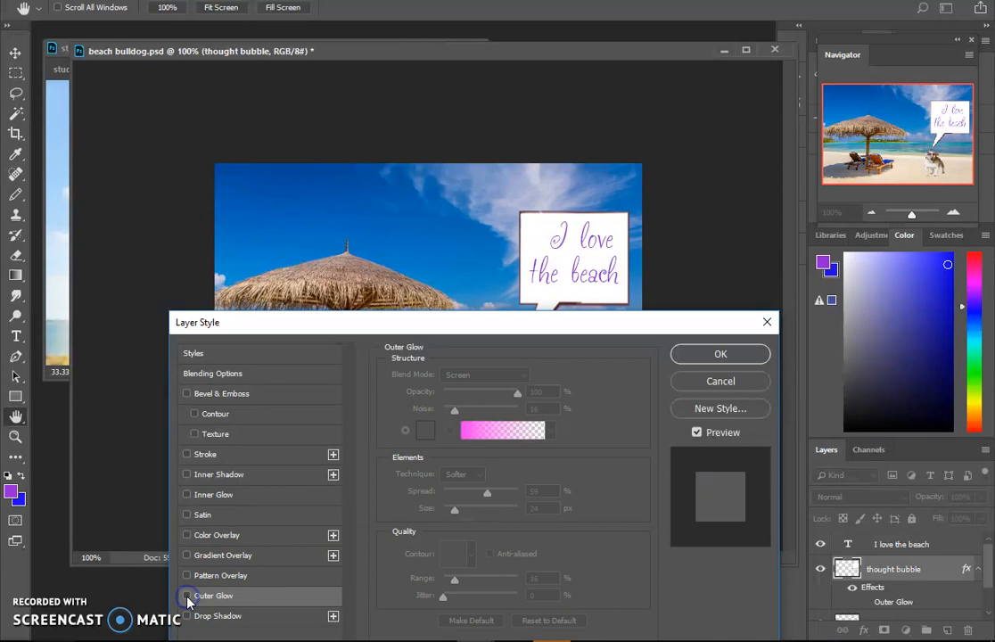
click(188, 596)
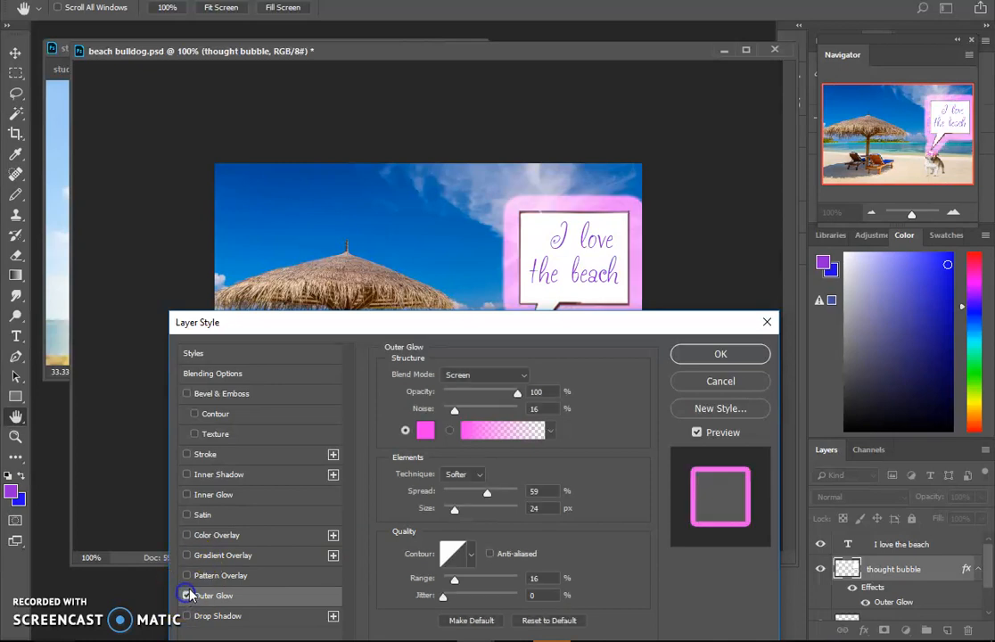
- Reduce the outer glow's spread and slightly lower its opacity, and apply the layer style
drag(487, 492, 459, 493)
drag(518, 393, 505, 393)
click(722, 356)
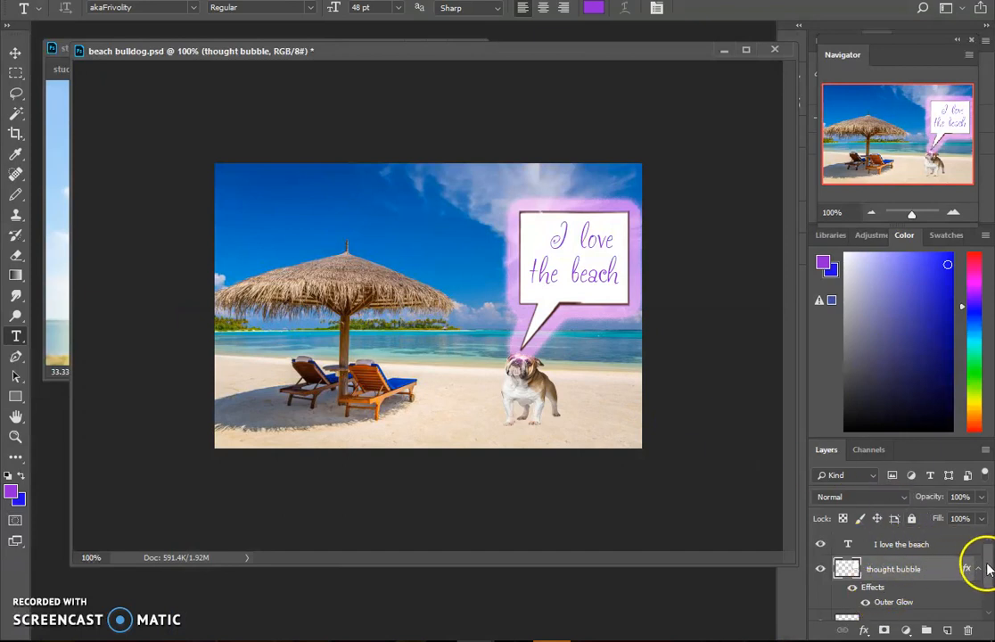
- Move the bulldog slightly right and down on the sand so it stands clear of the bubble's tail
drag(988, 569, 985, 573)
click(851, 590)
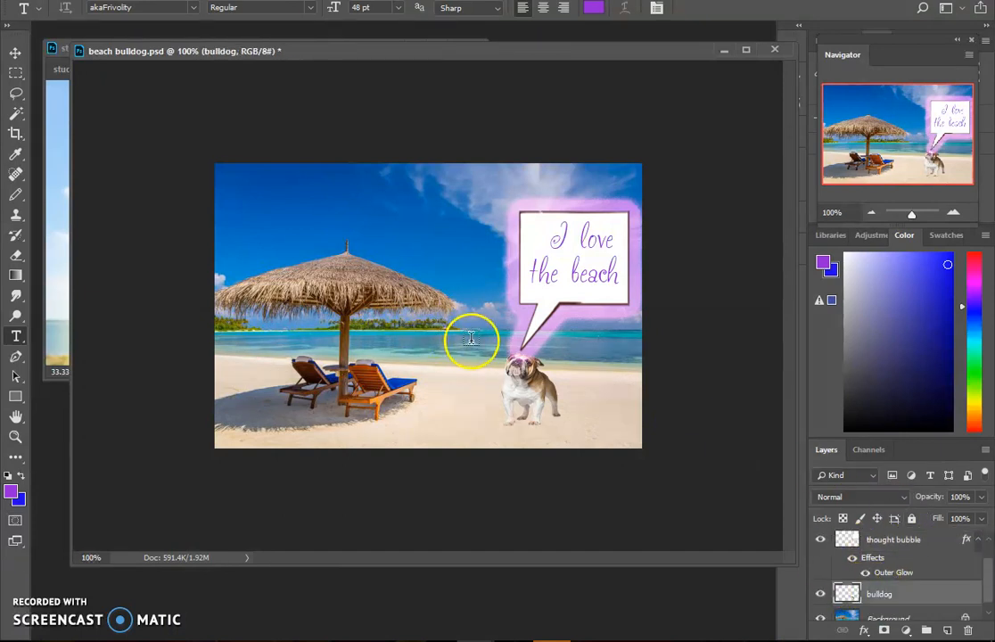
click(15, 51)
drag(522, 394, 538, 400)
click(821, 255)
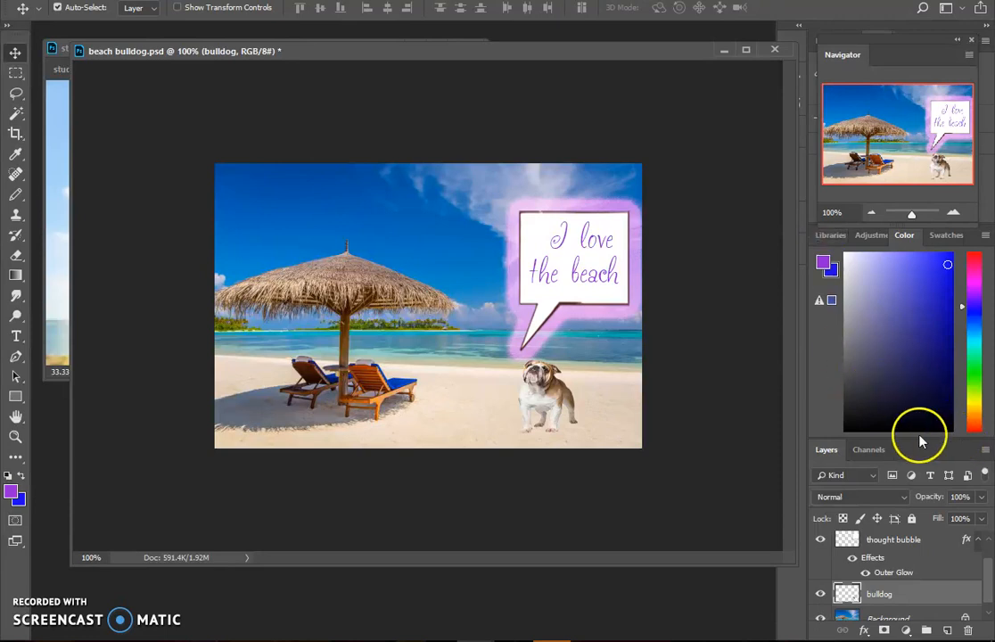
- Demonstrate layer order by moving the text layer beneath the thought bubble layer and back to the top of the stack
drag(986, 579, 990, 565)
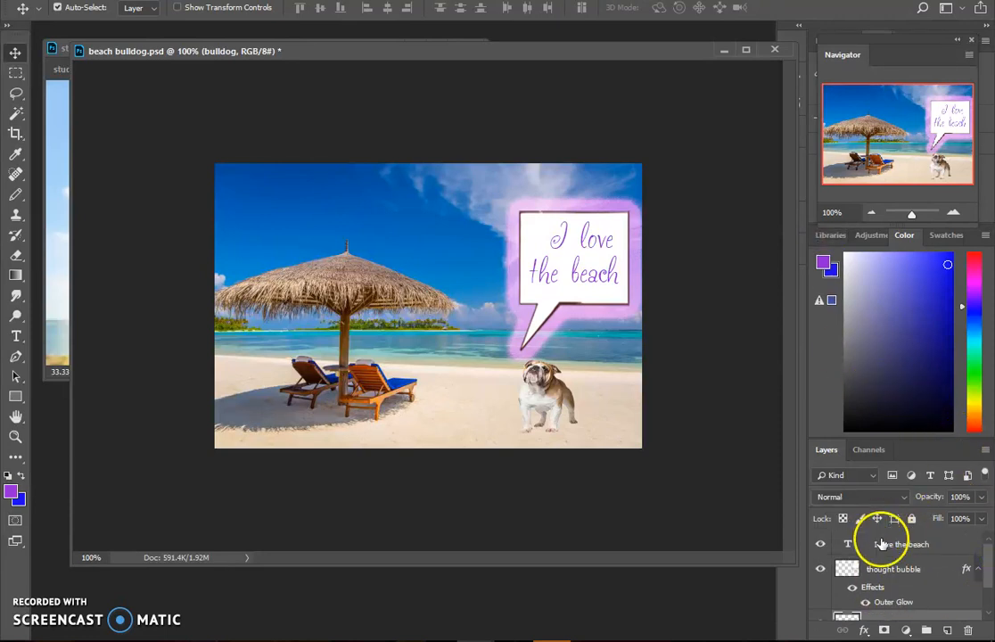
drag(889, 543, 901, 609)
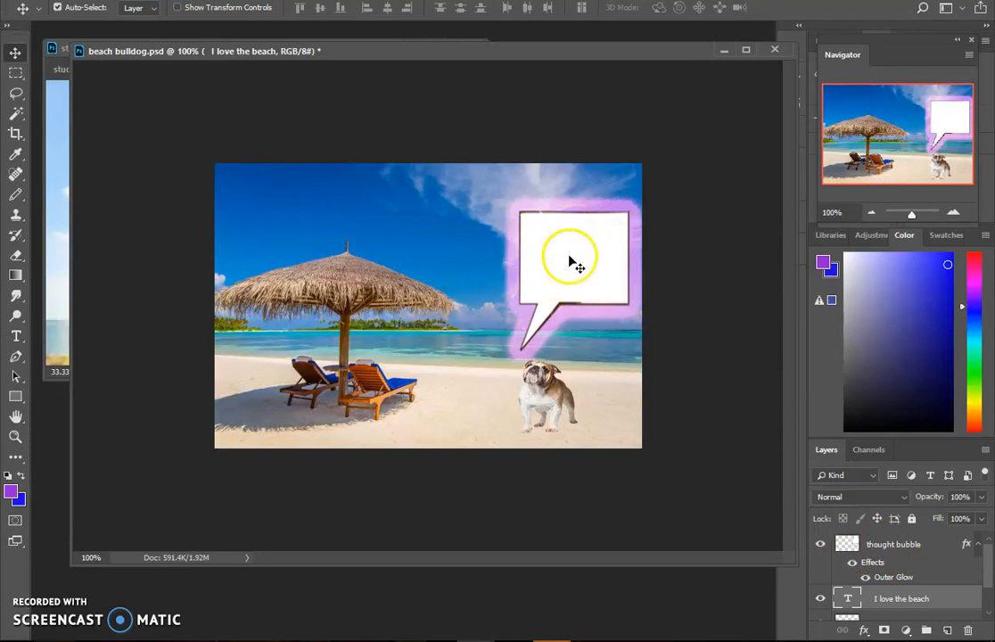
click(906, 599)
drag(906, 598, 908, 547)
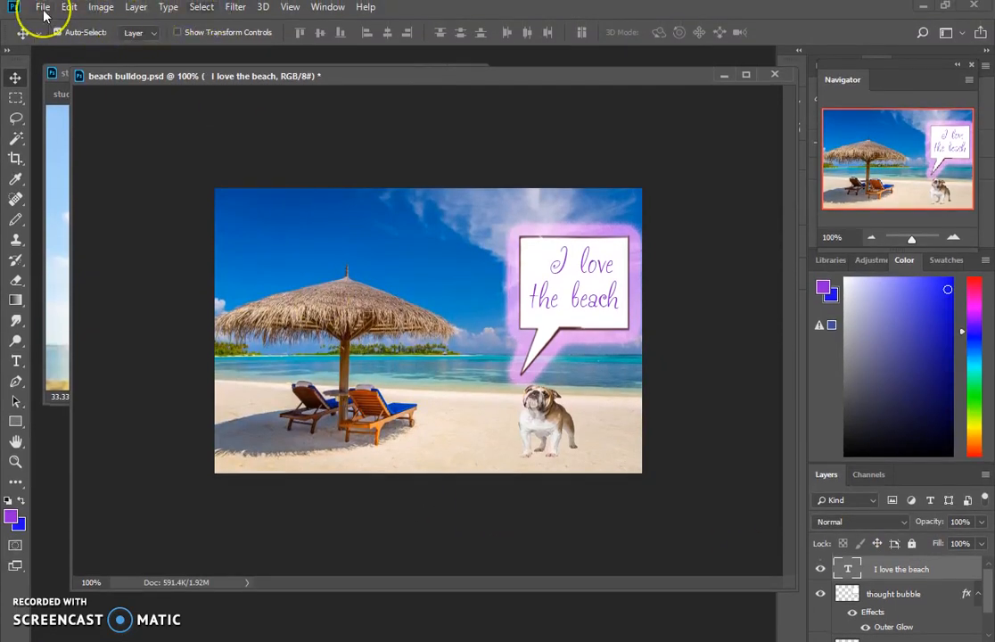
- Save the composite as the Photoshop file "beach bulldog", replacing the existing file and accepting the default format options
click(106, 181)
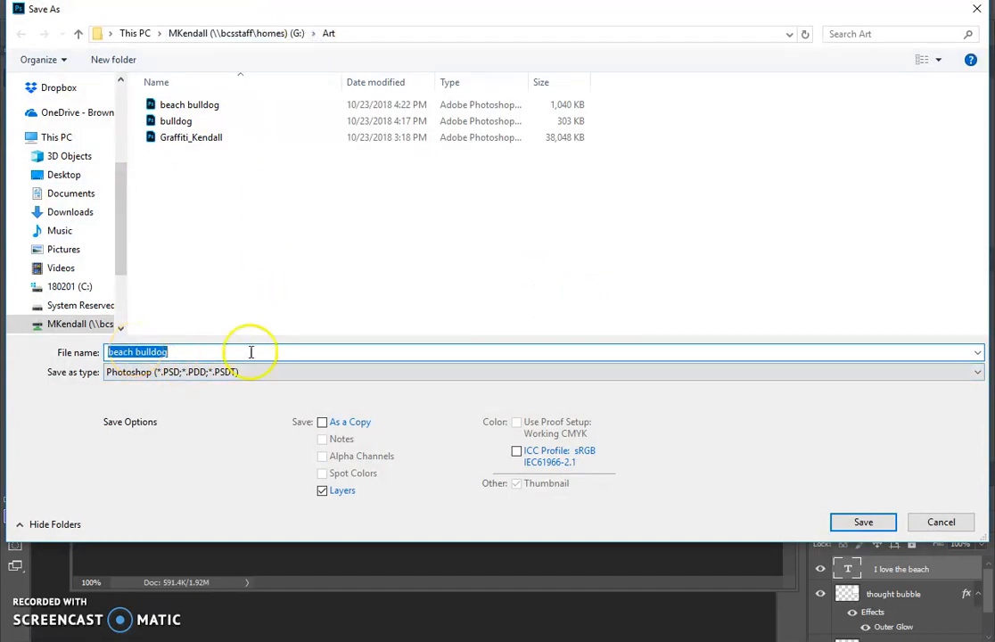
key(Return)
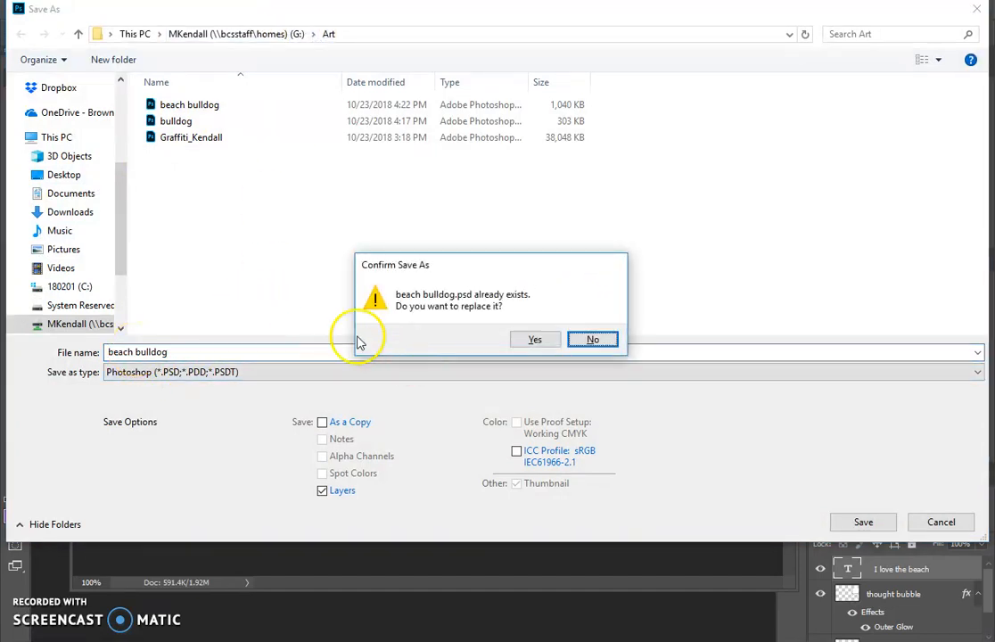
click(531, 340)
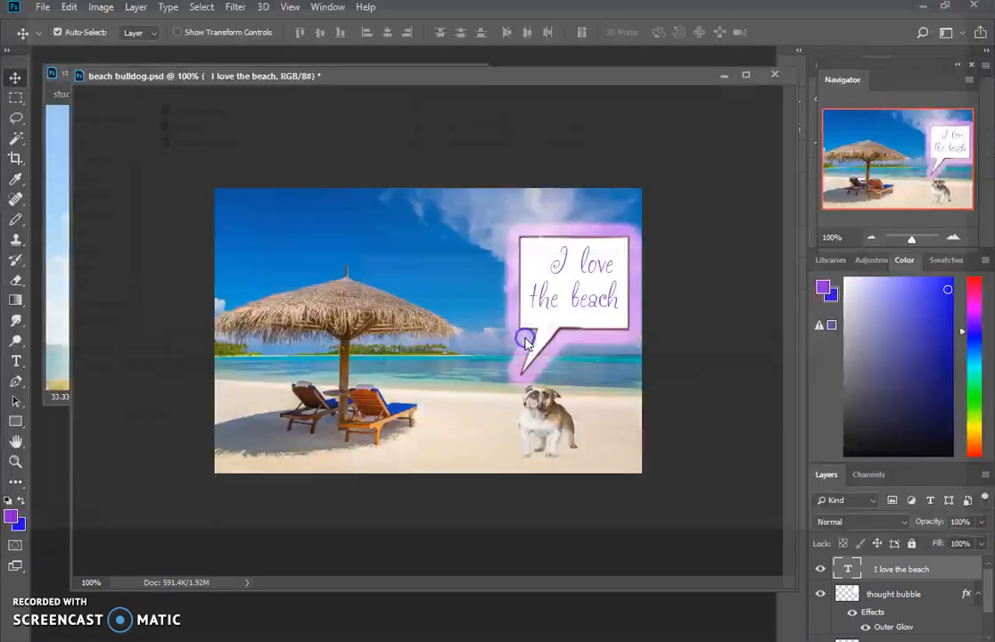
click(725, 184)
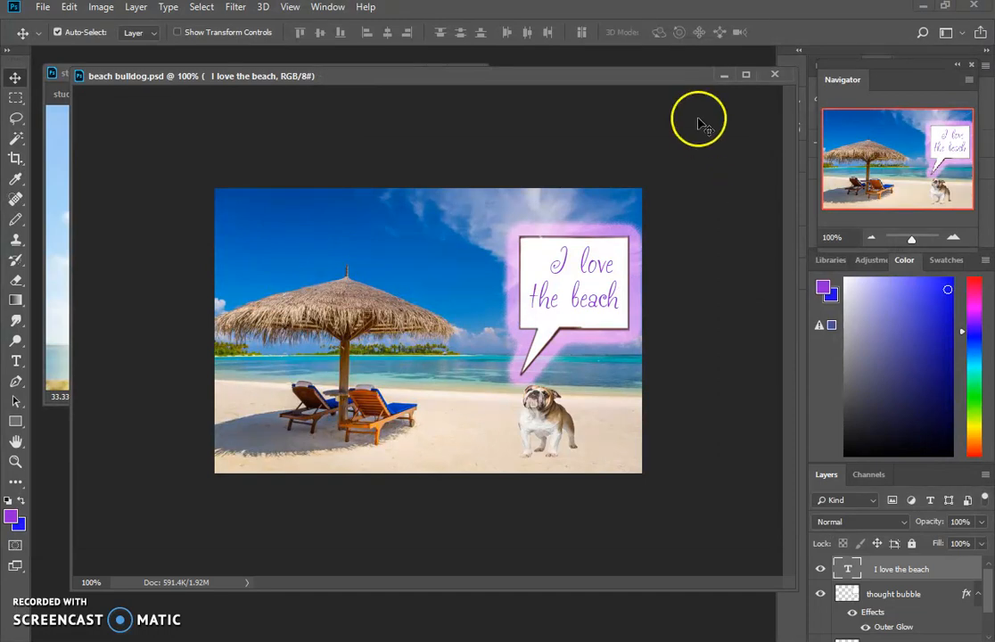
- Start another save of the document and browse to the Period 2(P) Bulldog folder inside BWMS Dropbox on Student Shares (T:)
click(48, 9)
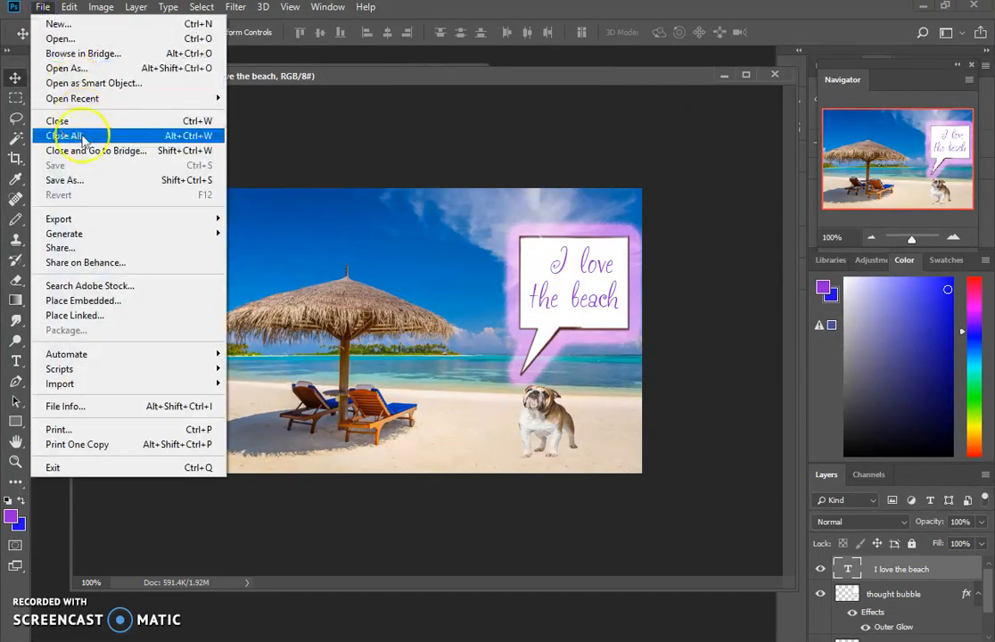
click(102, 180)
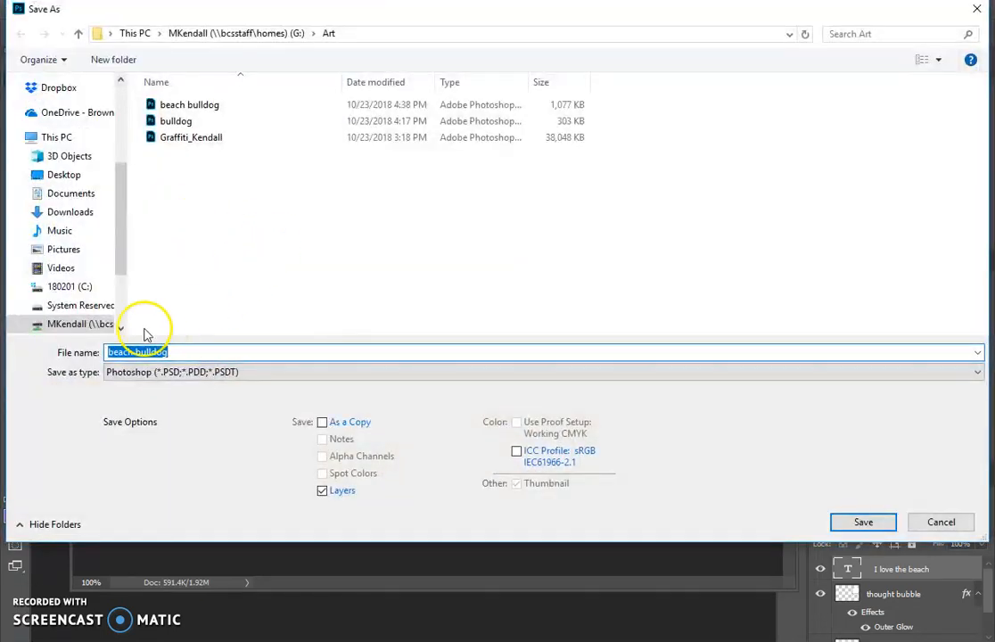
click(56, 136)
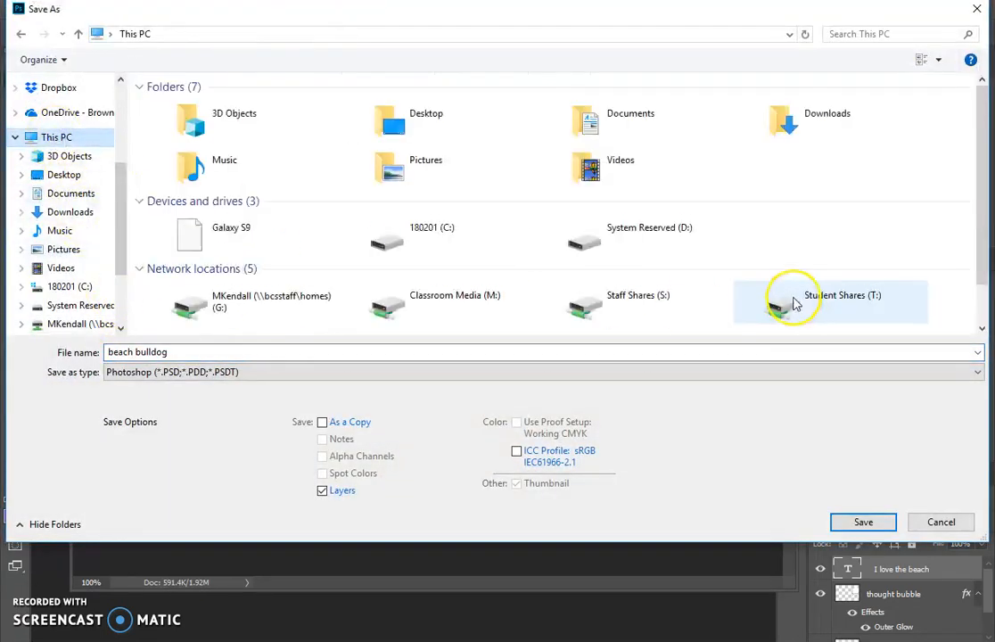
double_click(803, 304)
double_click(194, 124)
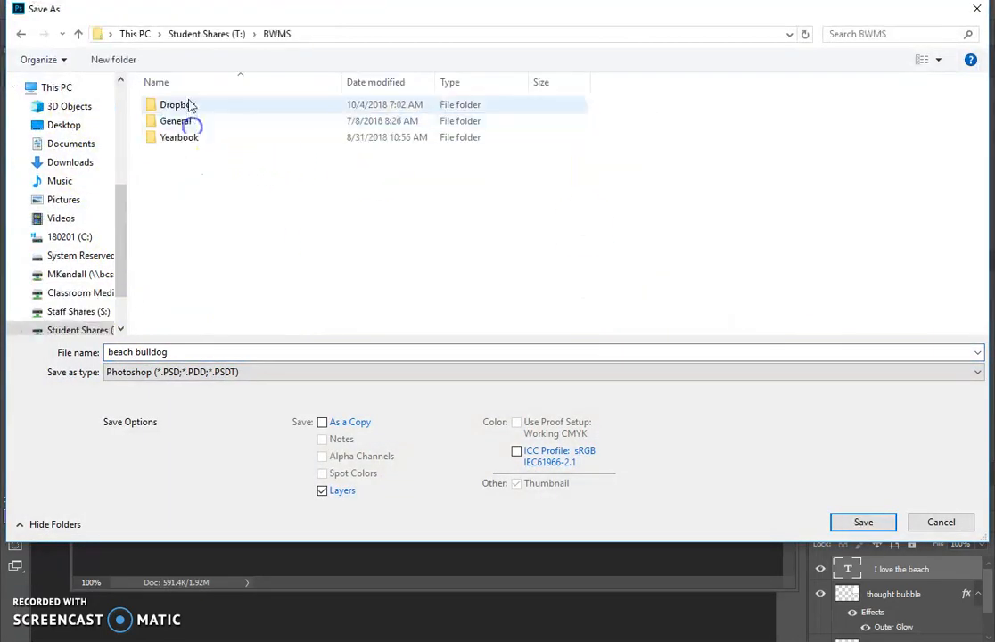
double_click(189, 102)
double_click(189, 104)
double_click(189, 105)
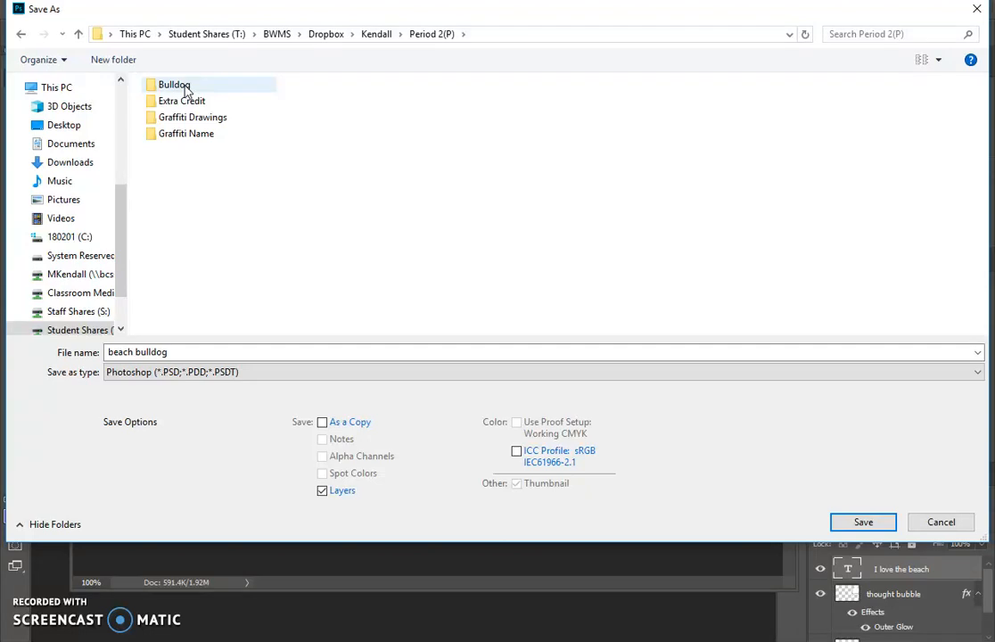
double_click(175, 85)
- Name the Photoshop file with the author's last name and save it, keeping Maximize Compatibility on
click(189, 354)
text(kendall)
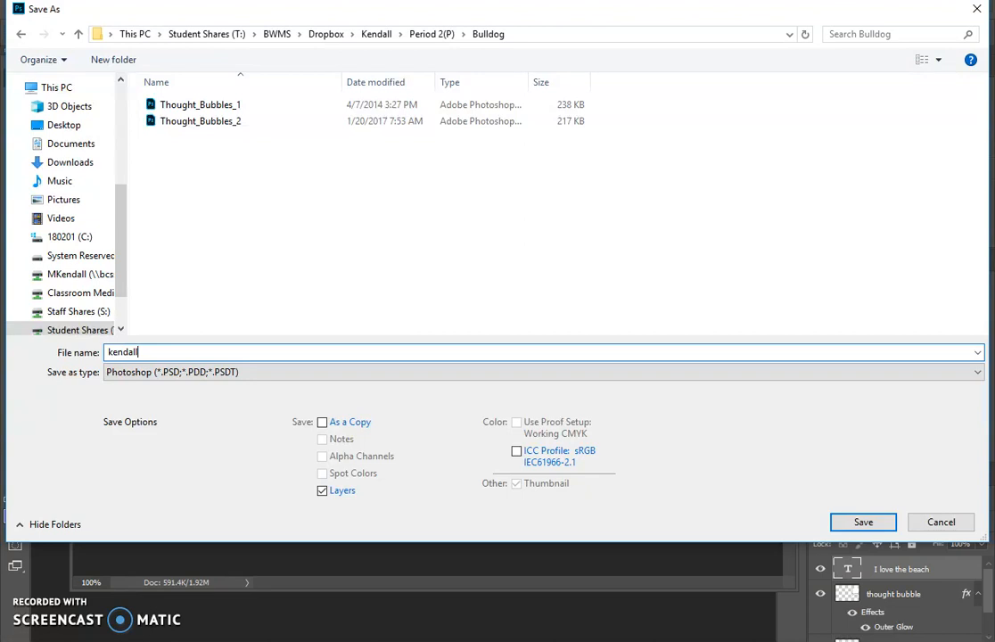
key(Return)
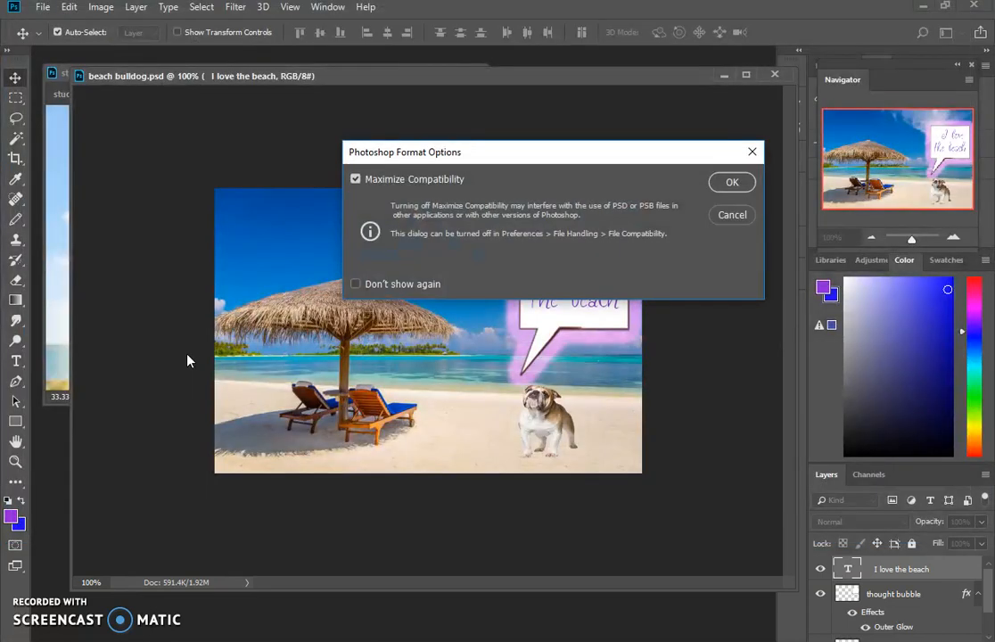
key(Return)
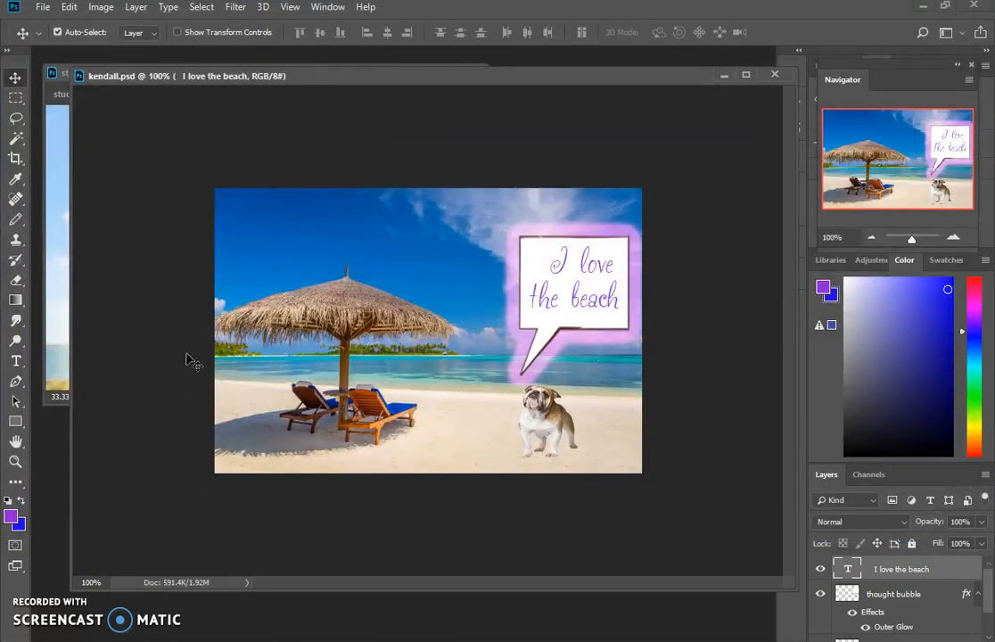